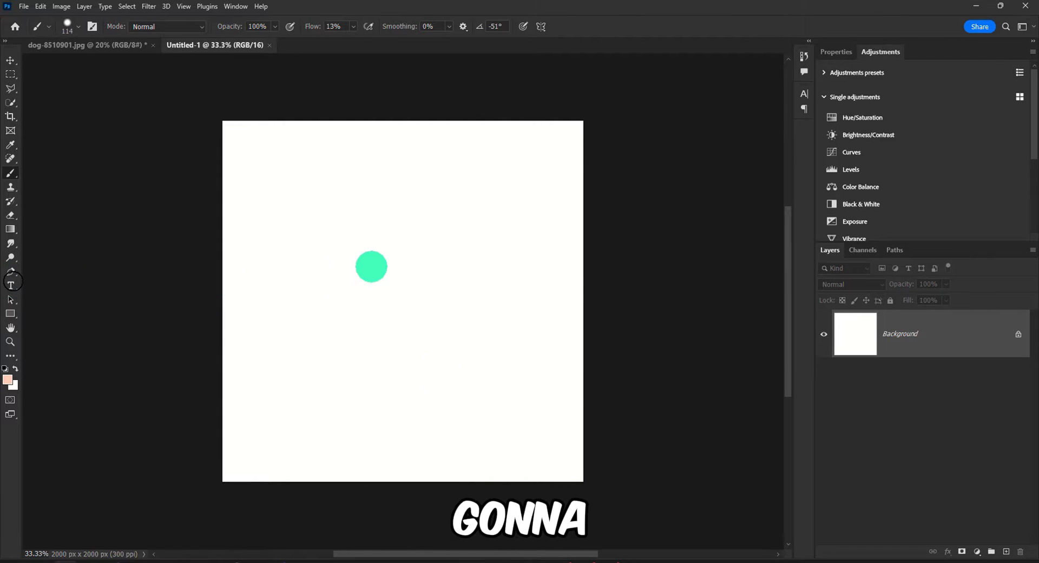
Step: Add the two-line text "ROUGH EDGES" in Hanson Bold and enlarge it to about 109 pt so it spans most of the canvas
click(10, 286)
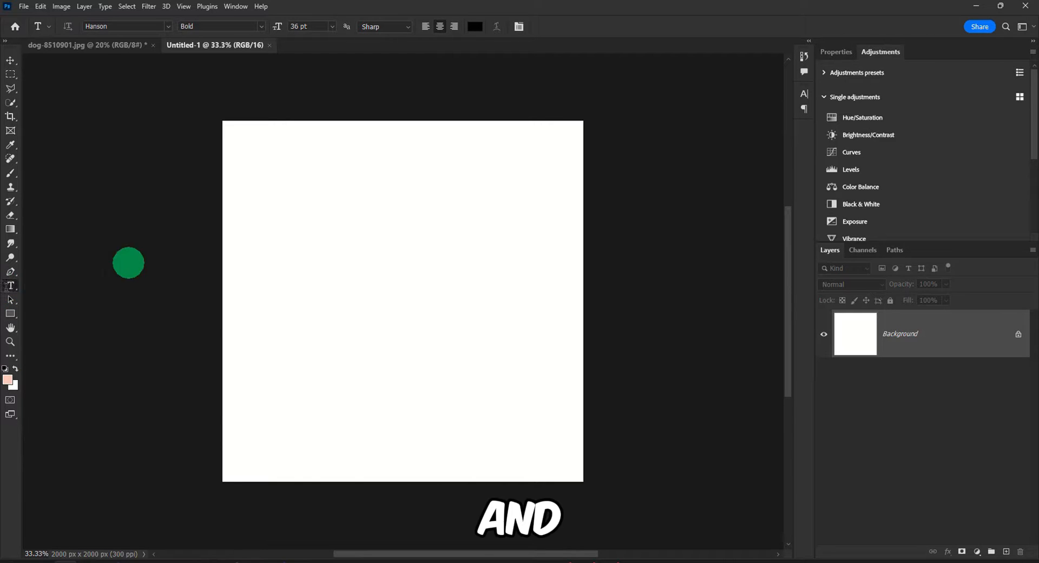
click(368, 253)
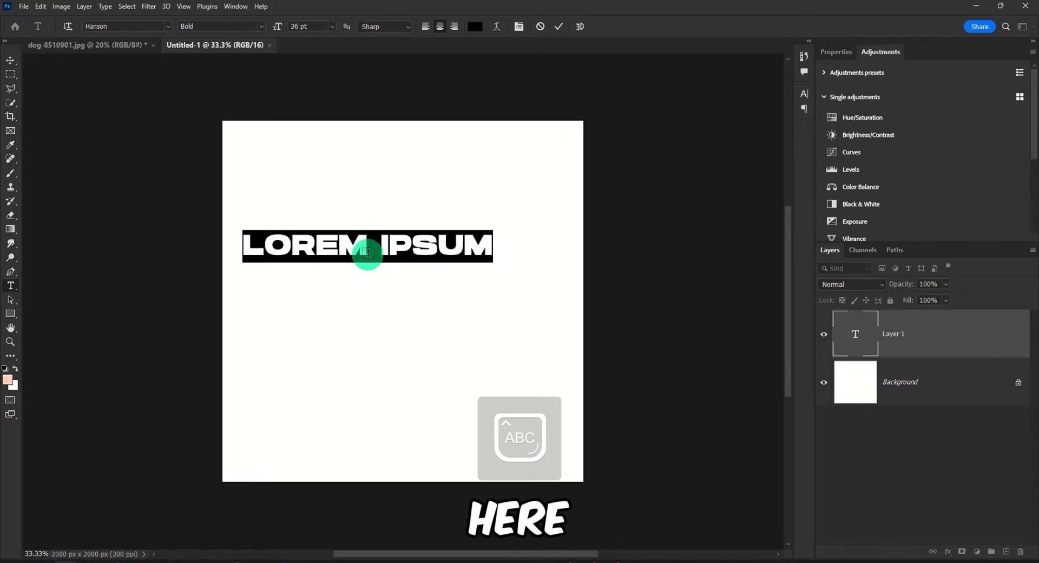
text(ROUGH)
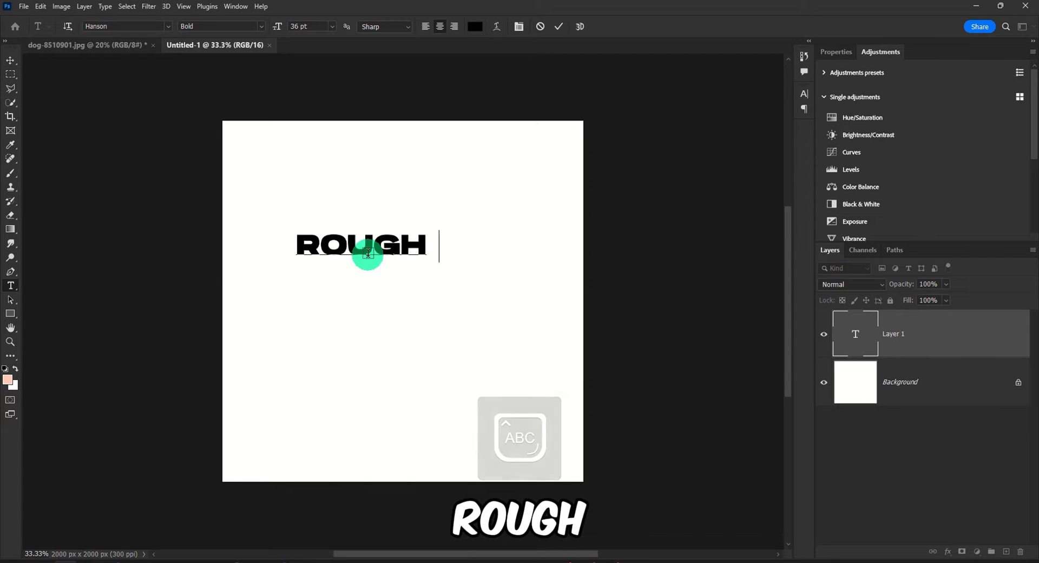
key(Return)
text(EDGES)
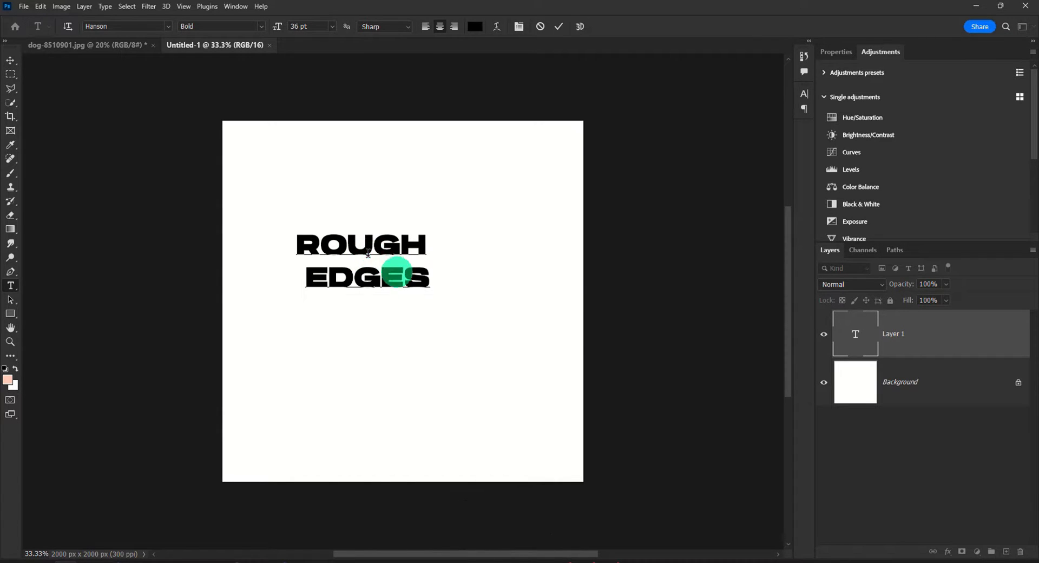
drag(431, 299, 552, 403)
drag(290, 227, 249, 200)
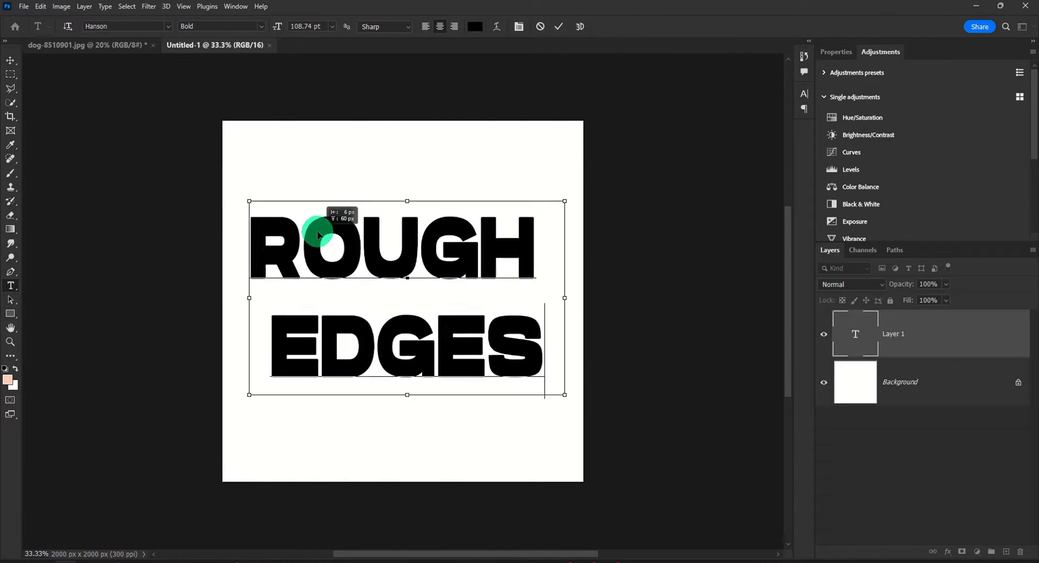
Step: Tighten the leading of all the text to 107 pt and move the text down to the middle of the canvas
click(804, 109)
click(806, 97)
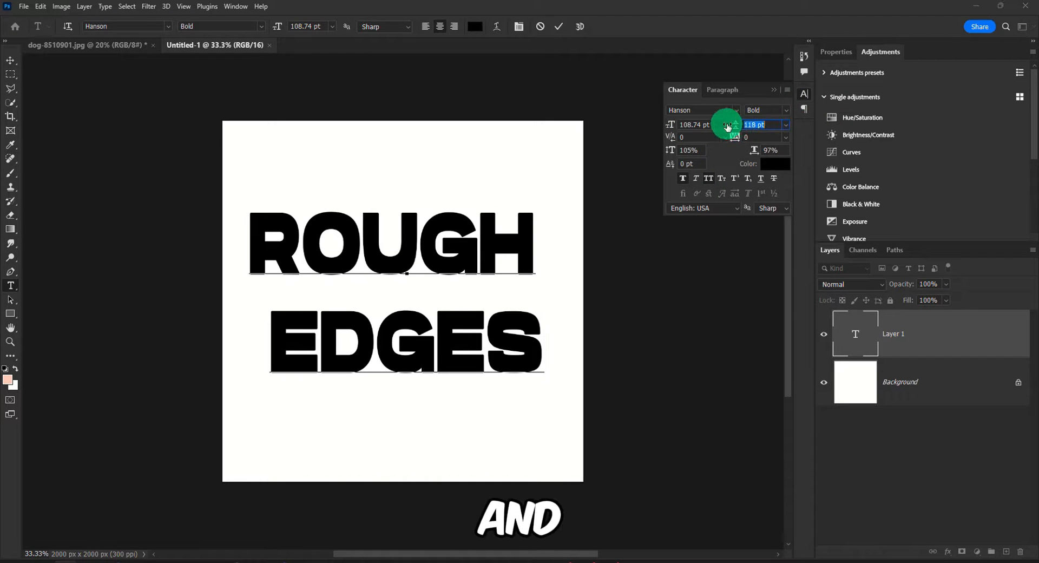
click(476, 237)
key(ctrl+a)
mouse_move(734, 125)
mouse_down()
mouse_move(714, 120)
mouse_move(722, 127)
mouse_up()
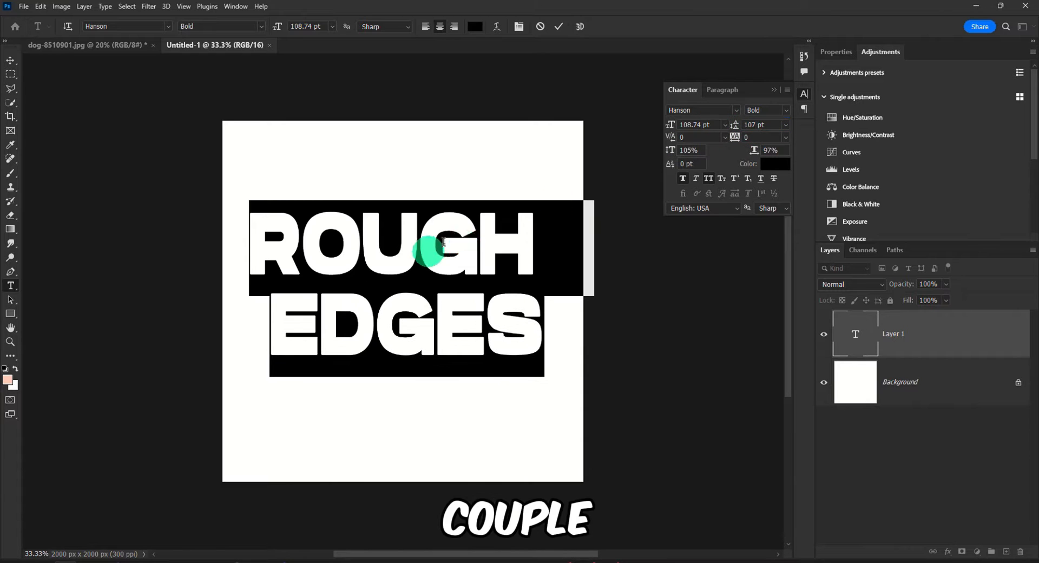
click(429, 251)
click(11, 60)
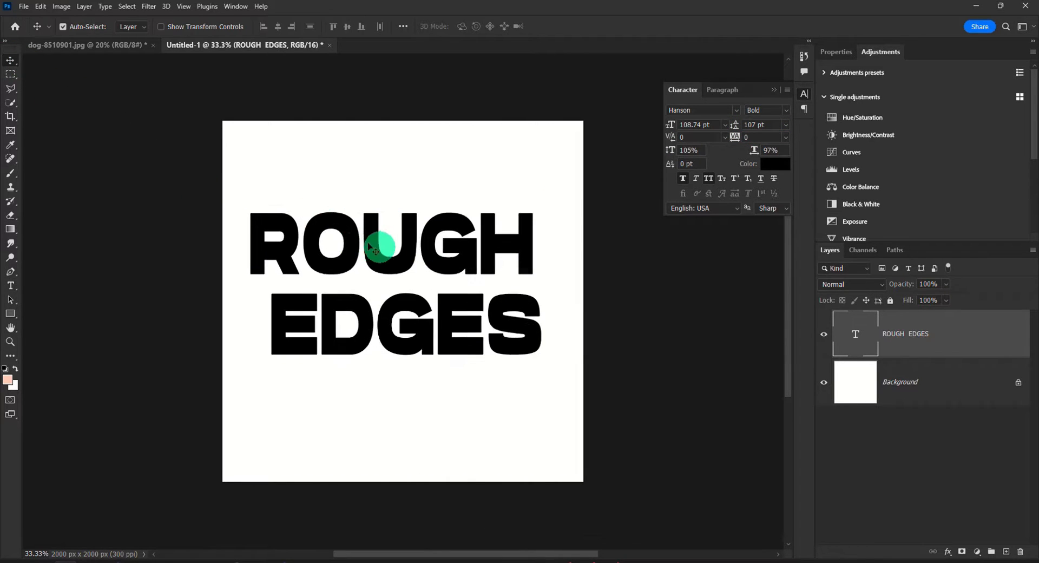
drag(384, 249, 388, 276)
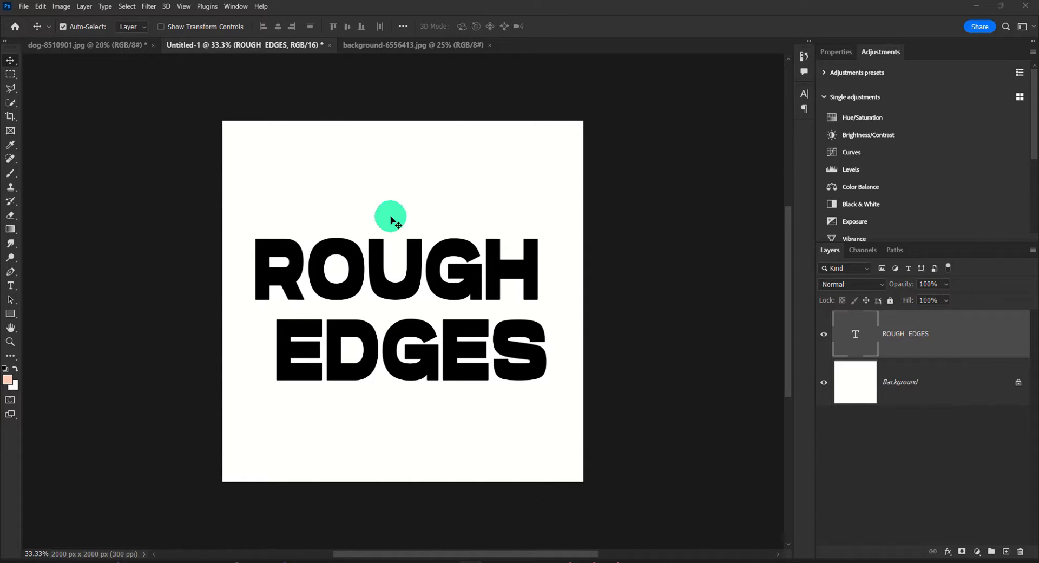
Step: Save the blue paint texture image as grunge texture.psd and close that document
click(400, 50)
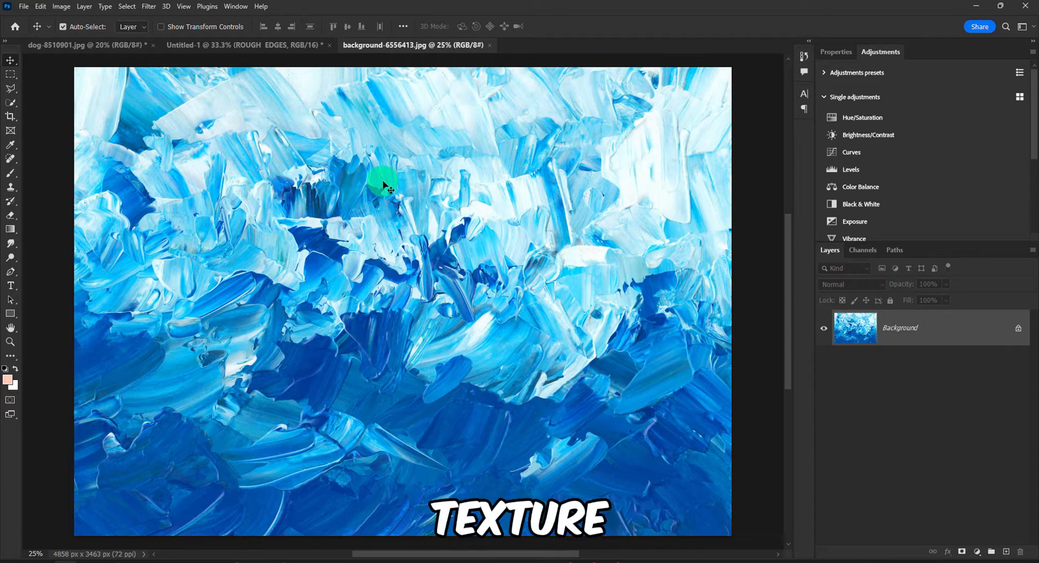
click(24, 6)
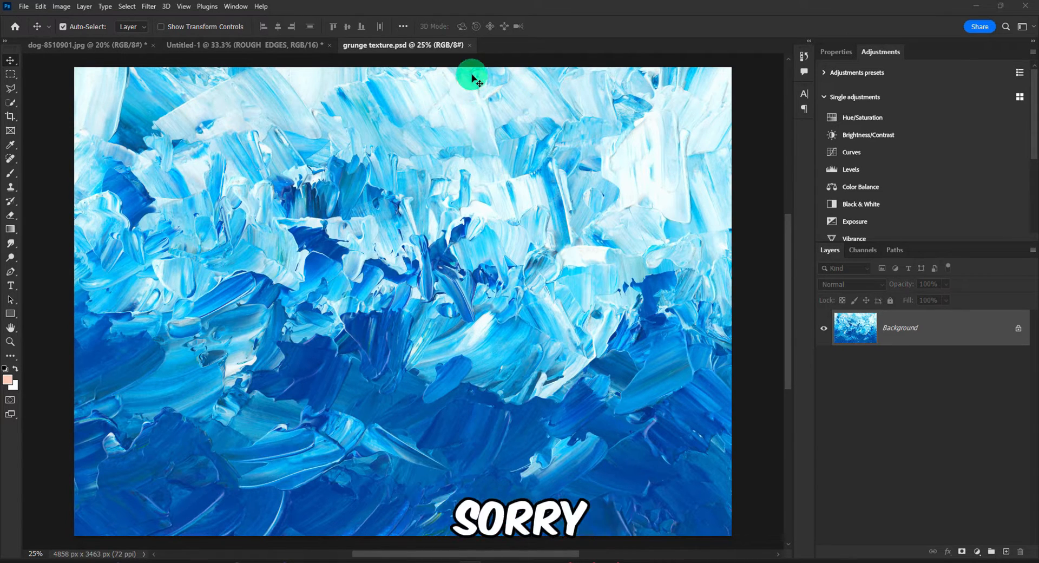
click(469, 46)
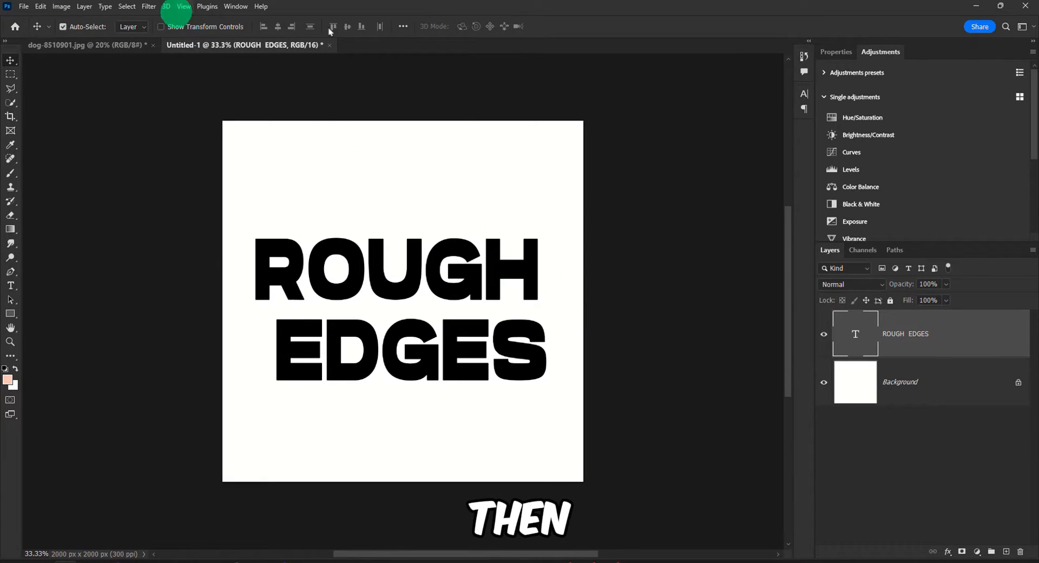
click(149, 6)
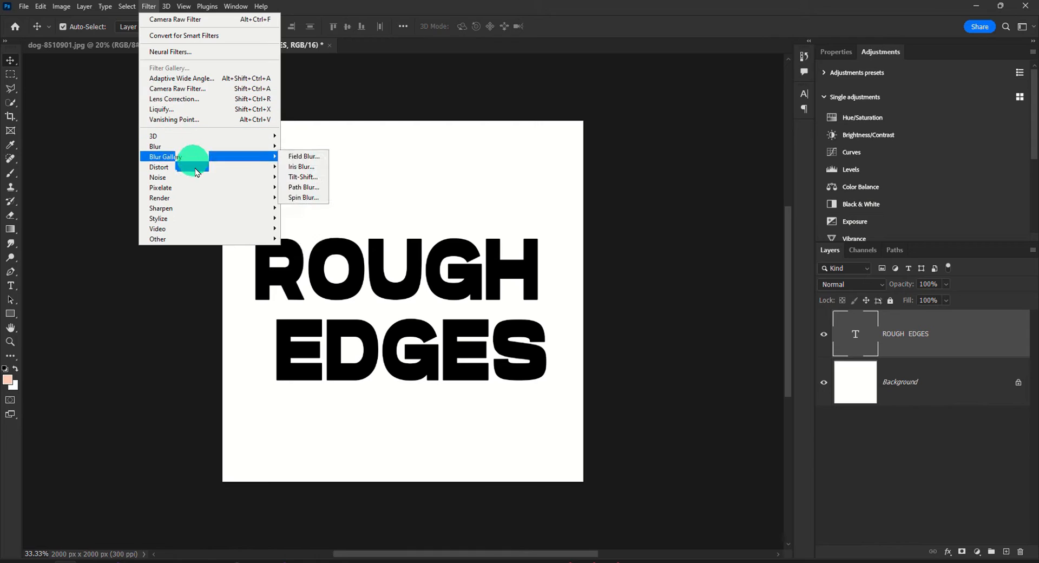
mouse_move(195, 172)
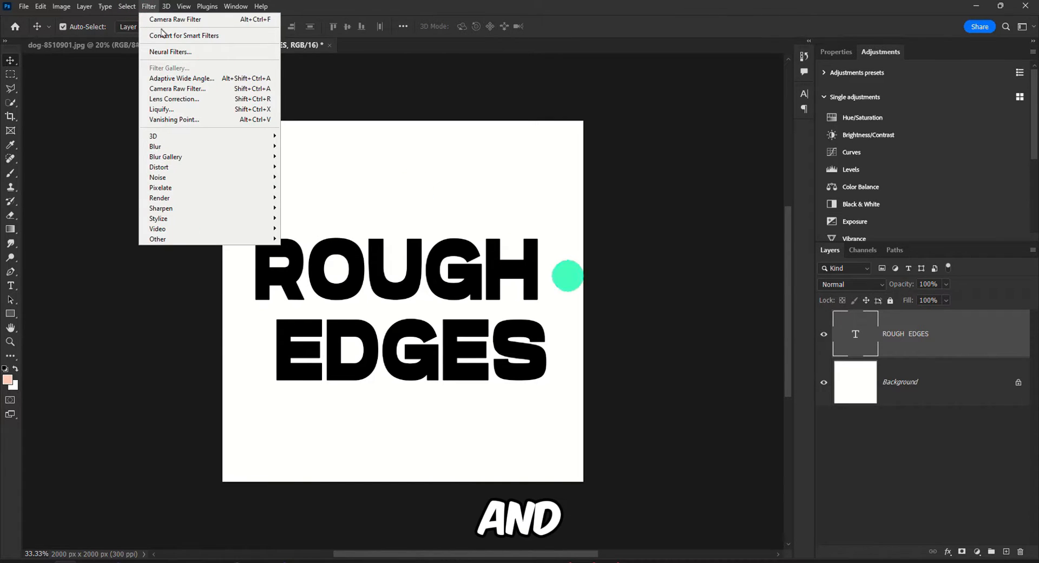
click(524, 519)
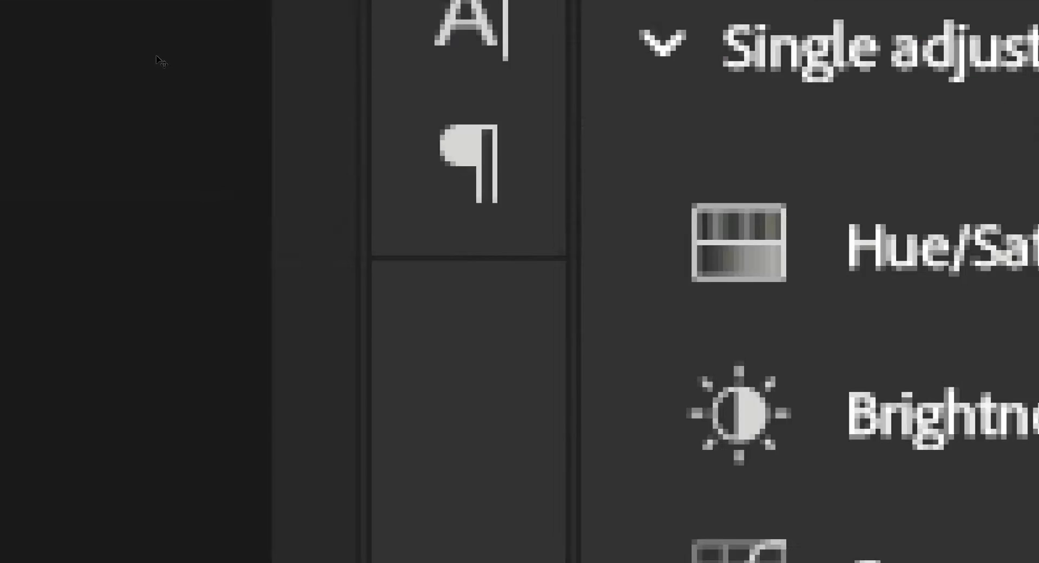
click(520, 31)
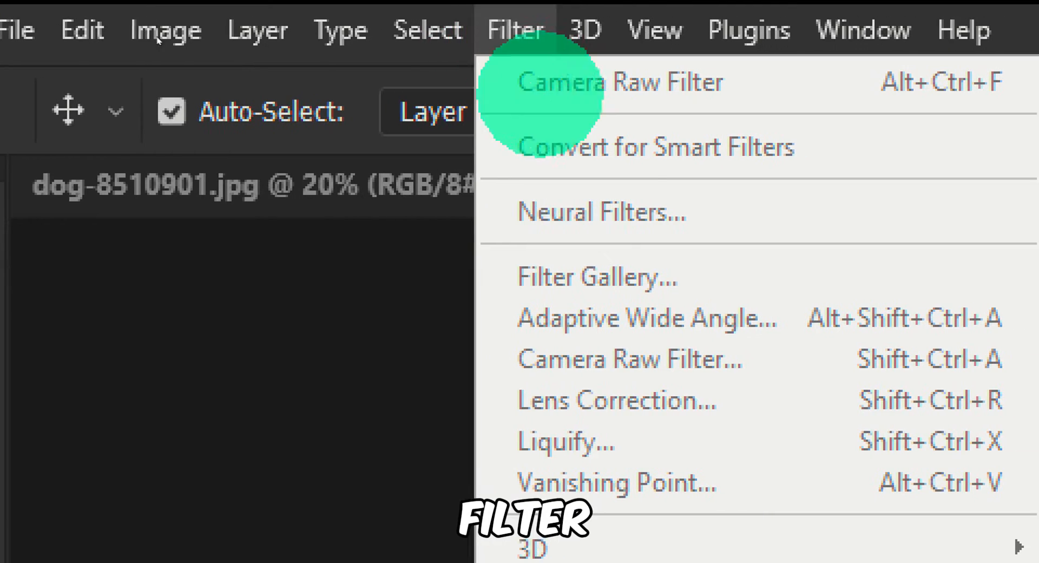
key(Escape)
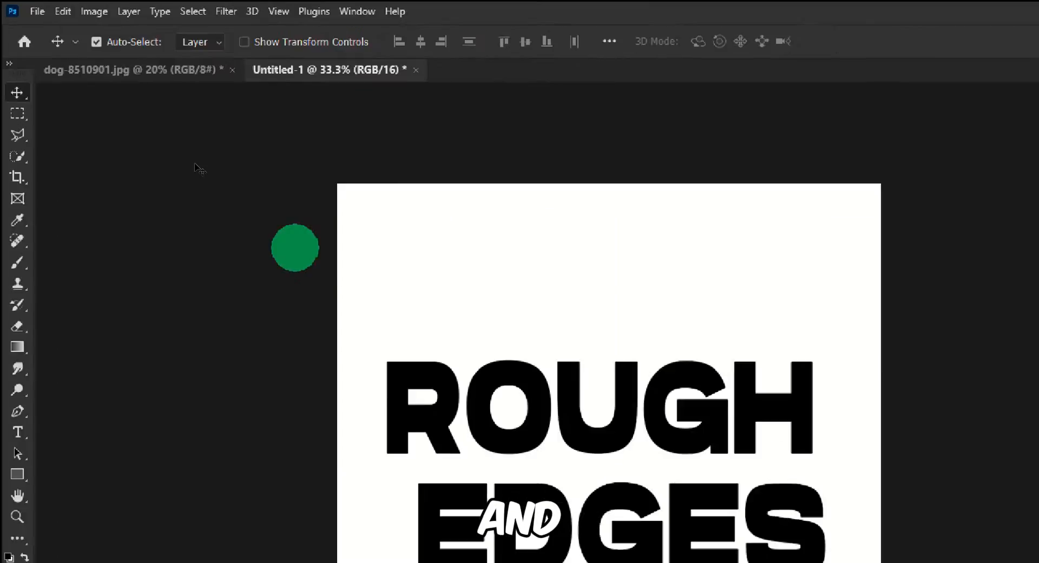
Step: Start the Displace distortion filter on the ROUGH EDGES text layer, converting the layer to a smart object
click(846, 346)
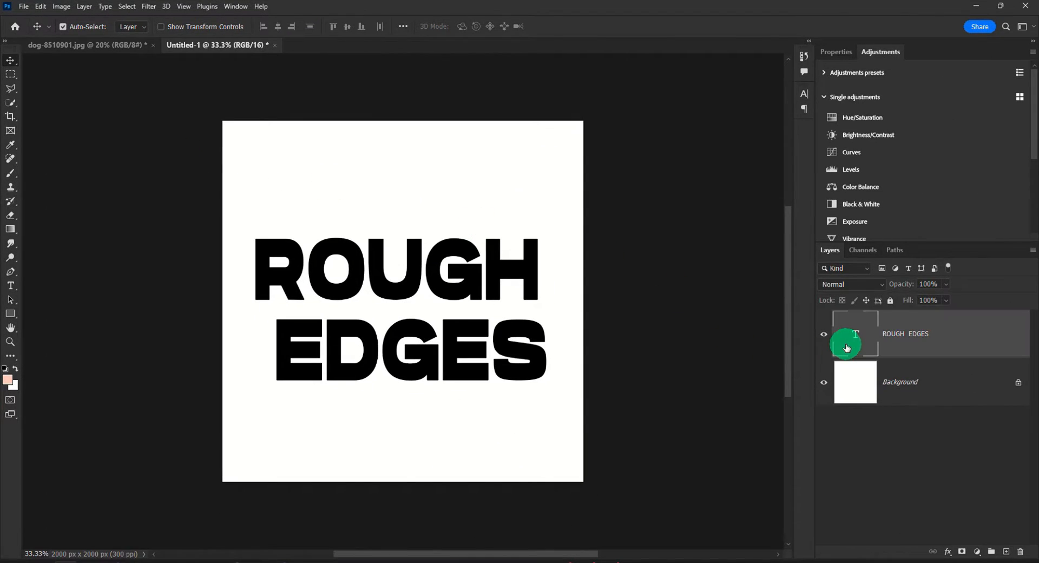
click(149, 6)
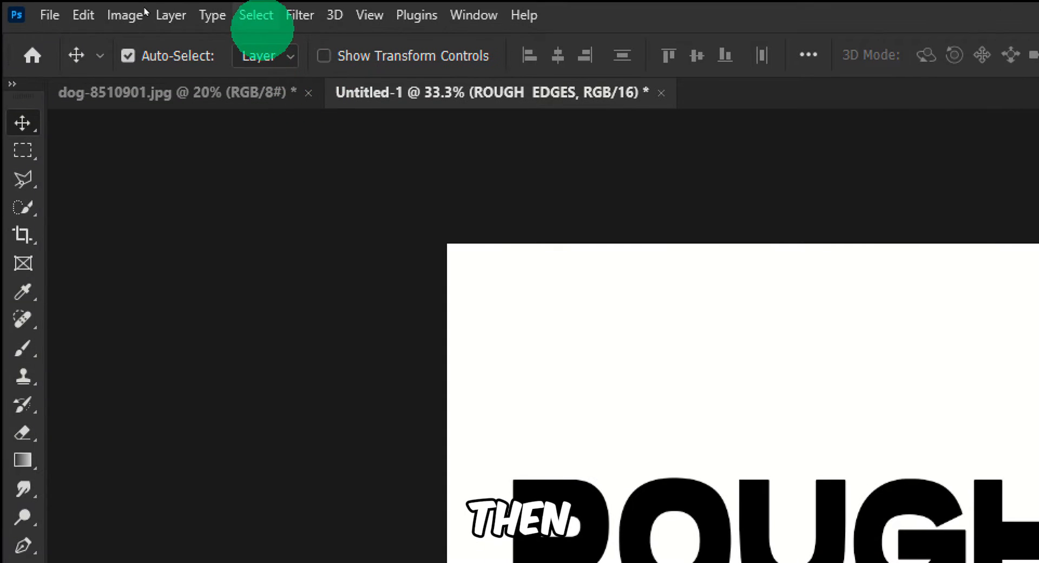
click(149, 7)
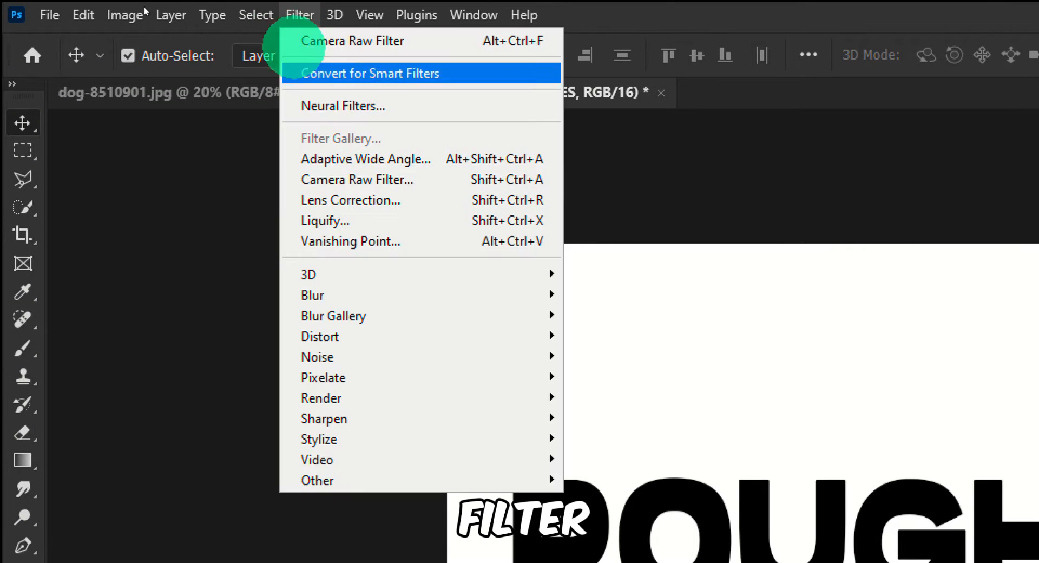
mouse_move(346, 333)
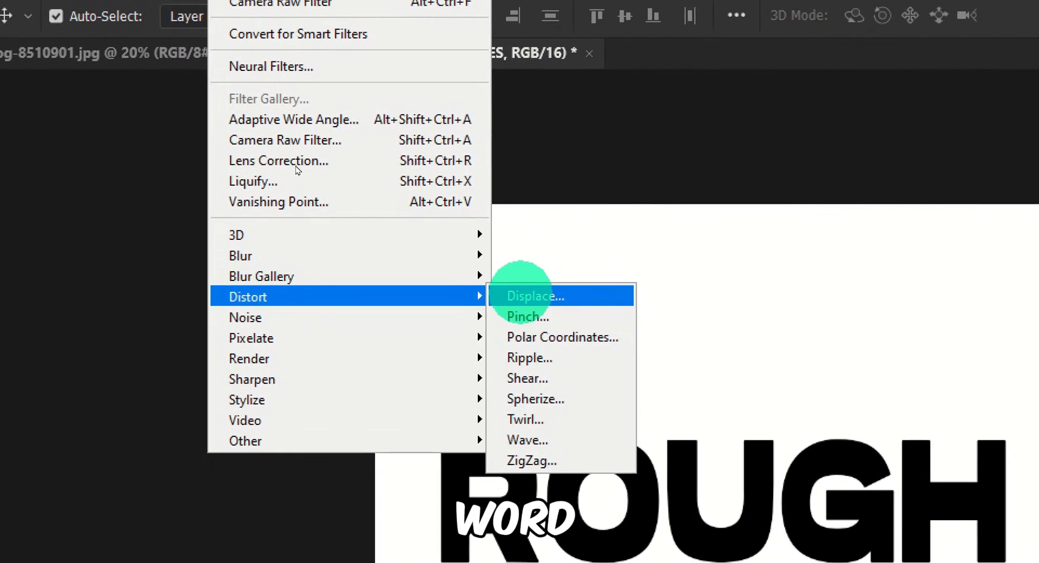
click(601, 336)
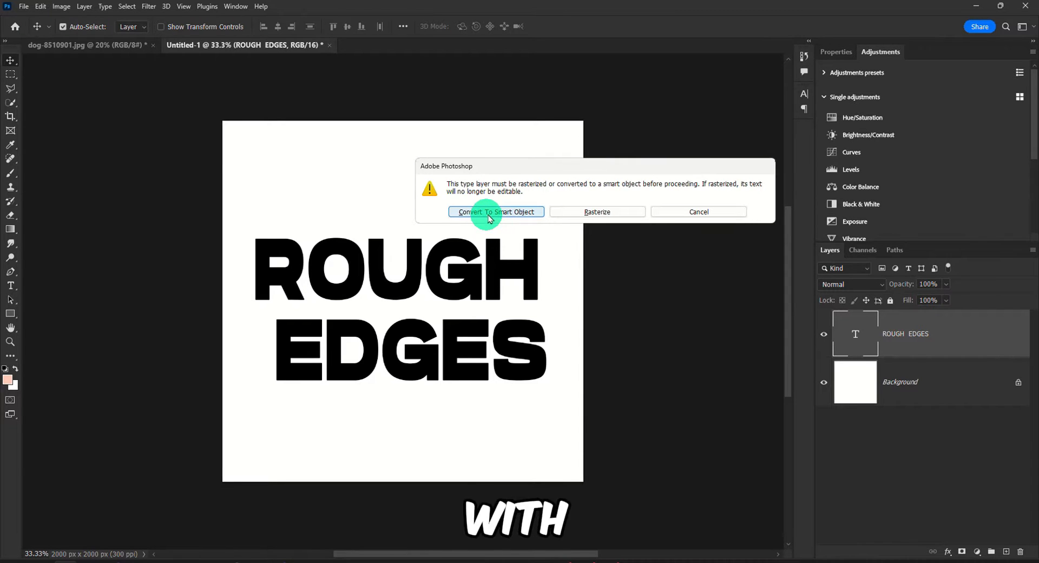
click(494, 211)
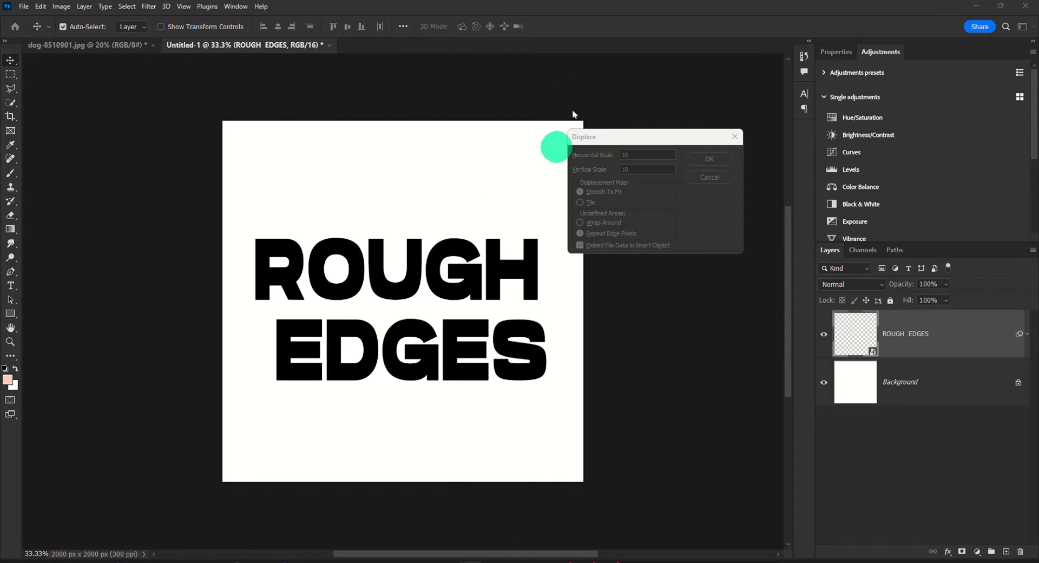
Step: Displace the text at scale 10 with Stretch To Fit and Repeat Edge Pixels, using grunge texture.psd as the displacement map
drag(586, 139, 446, 163)
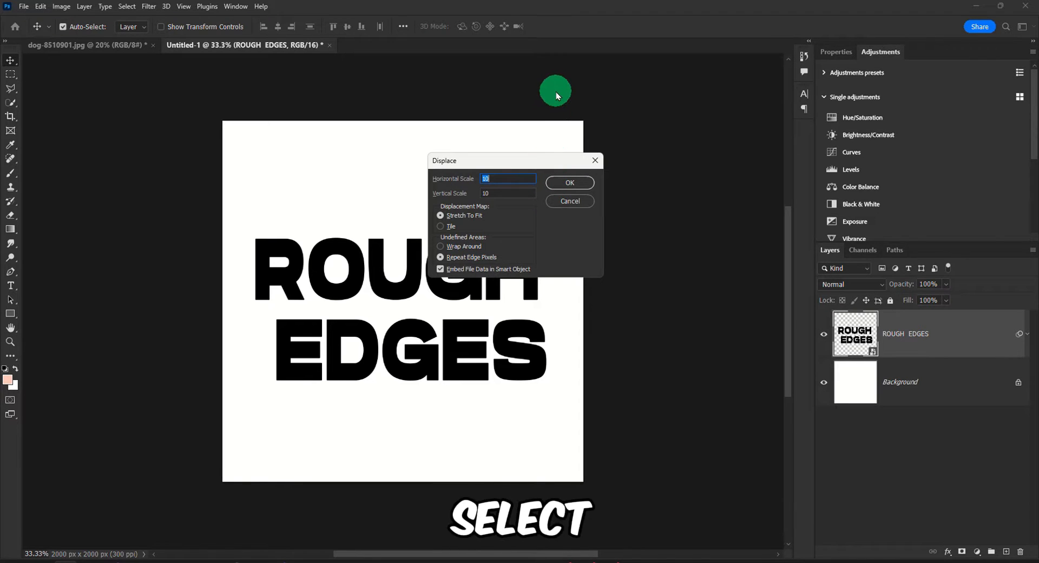
drag(522, 165, 471, 176)
click(508, 190)
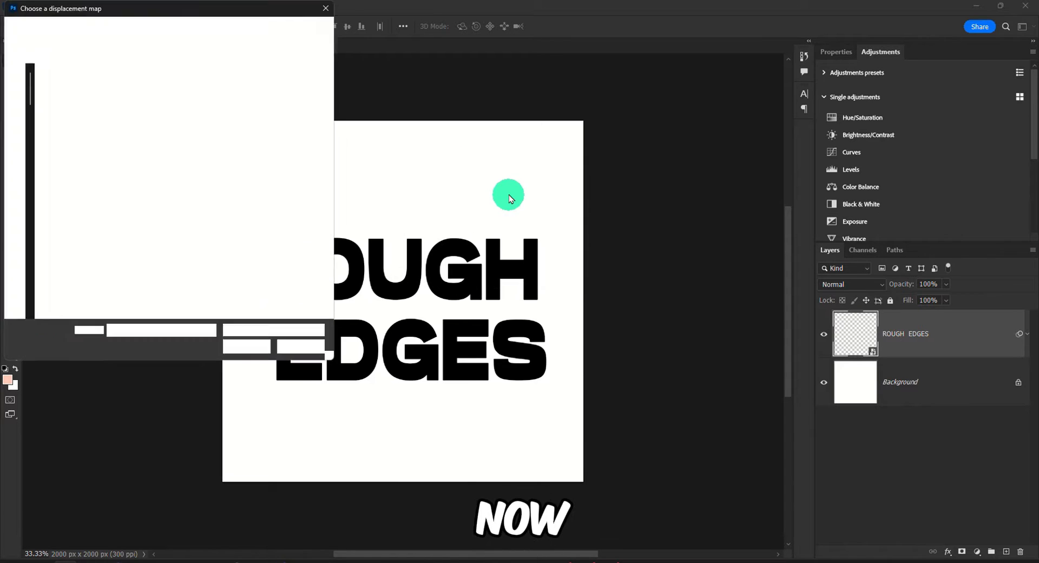
double_click(129, 170)
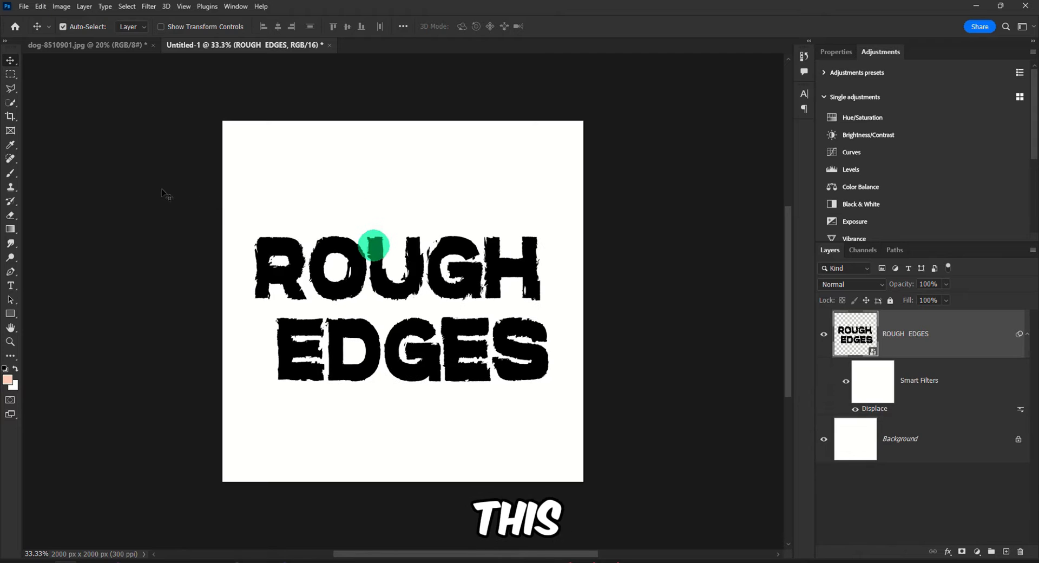
Step: Set the Displace smart filter's scale to 6 and reapply it with the grunge texture displacement map
scroll(312, 280, up, 11)
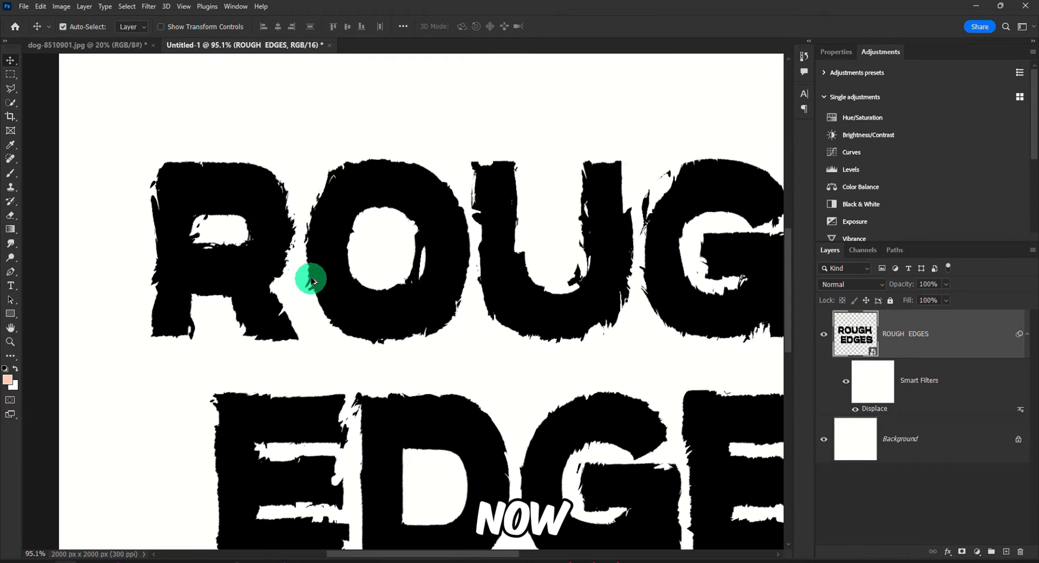
scroll(390, 244, down, 3)
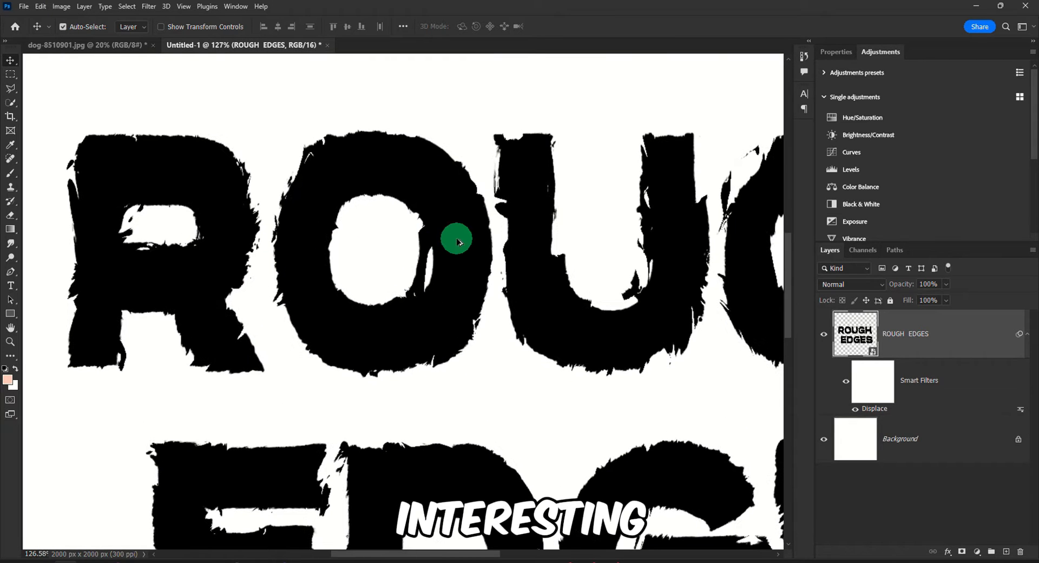
scroll(457, 242, down, 2)
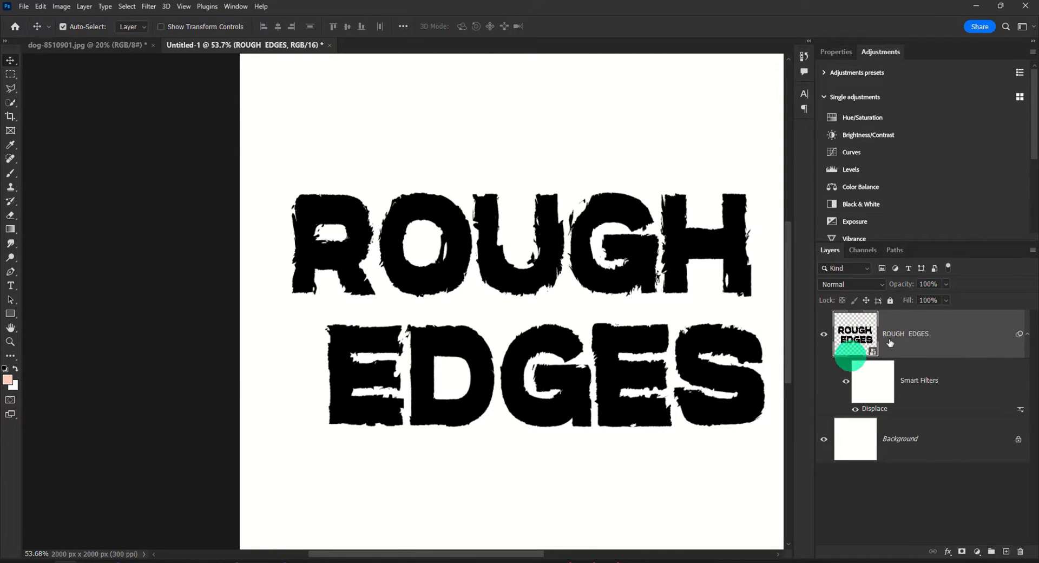
double_click(868, 408)
drag(453, 187, 411, 188)
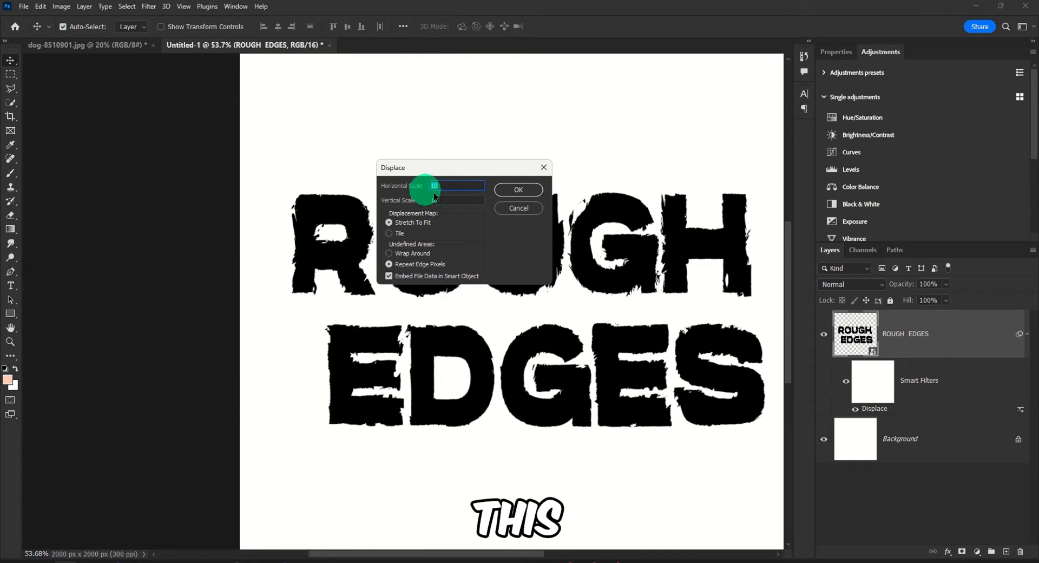
text(6)
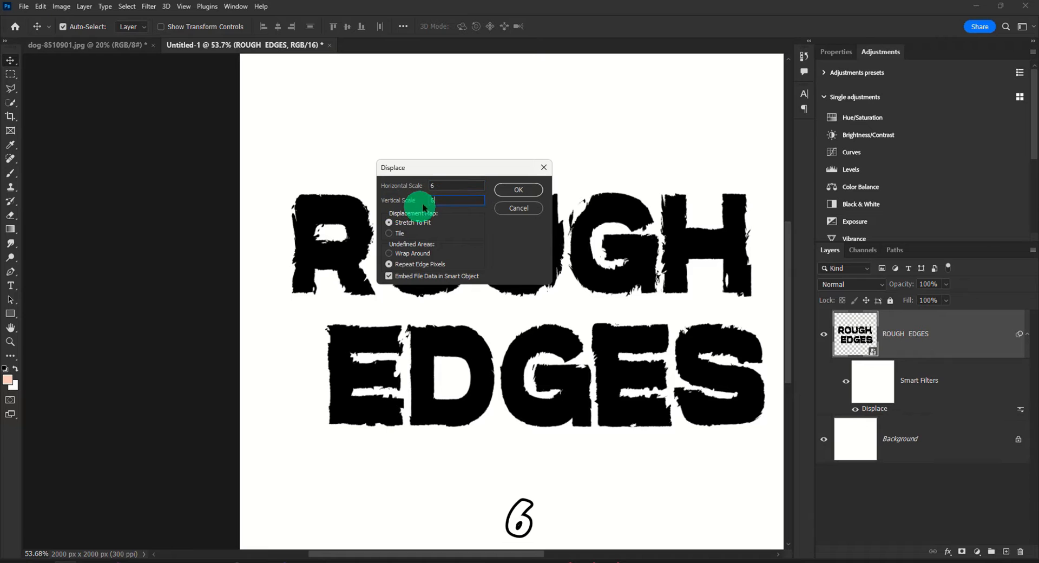
click(511, 192)
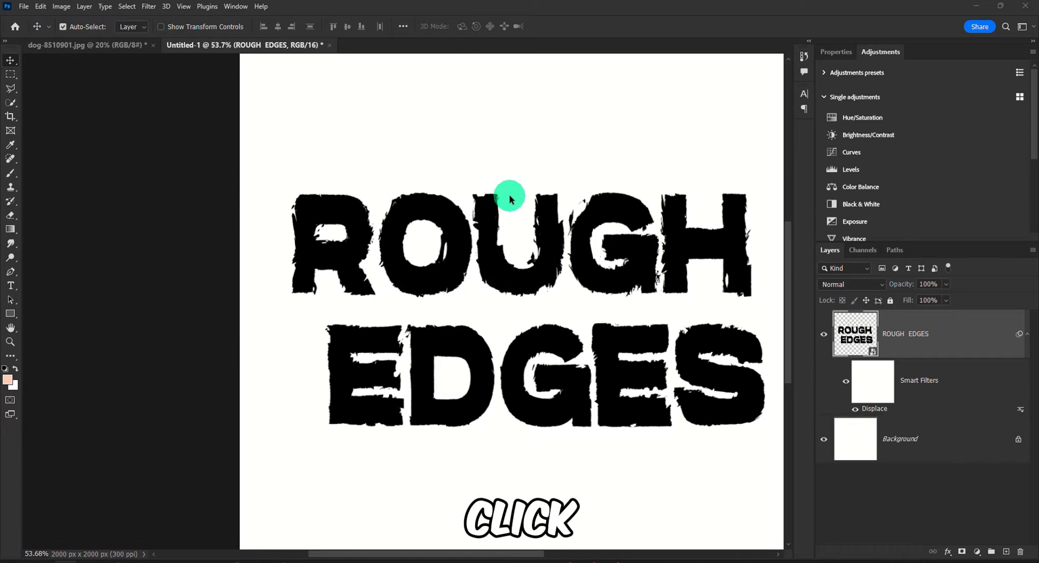
double_click(163, 194)
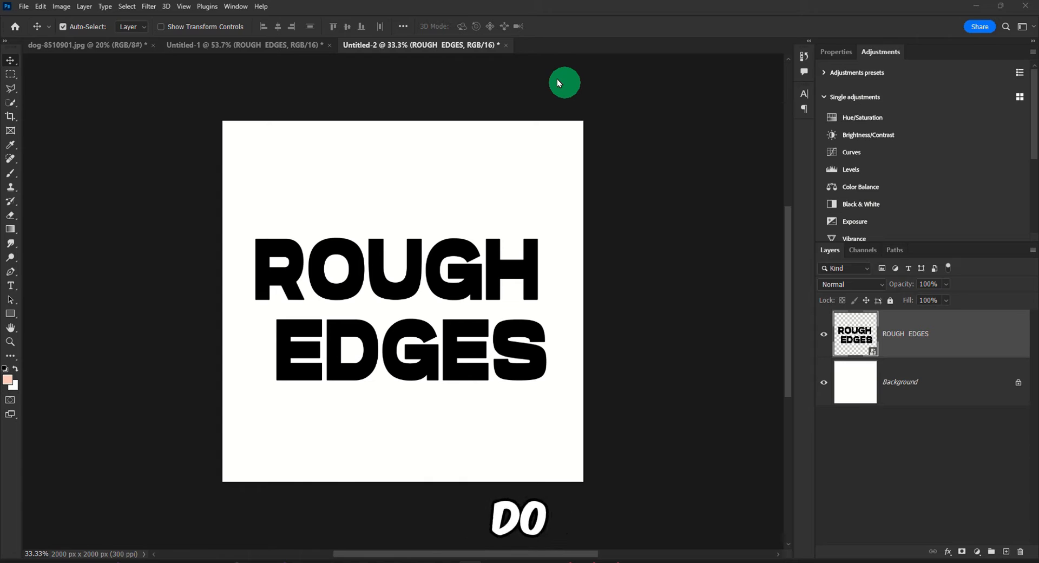
Step: Duplicate the Background layer in the ROUGH EDGES document
click(925, 389)
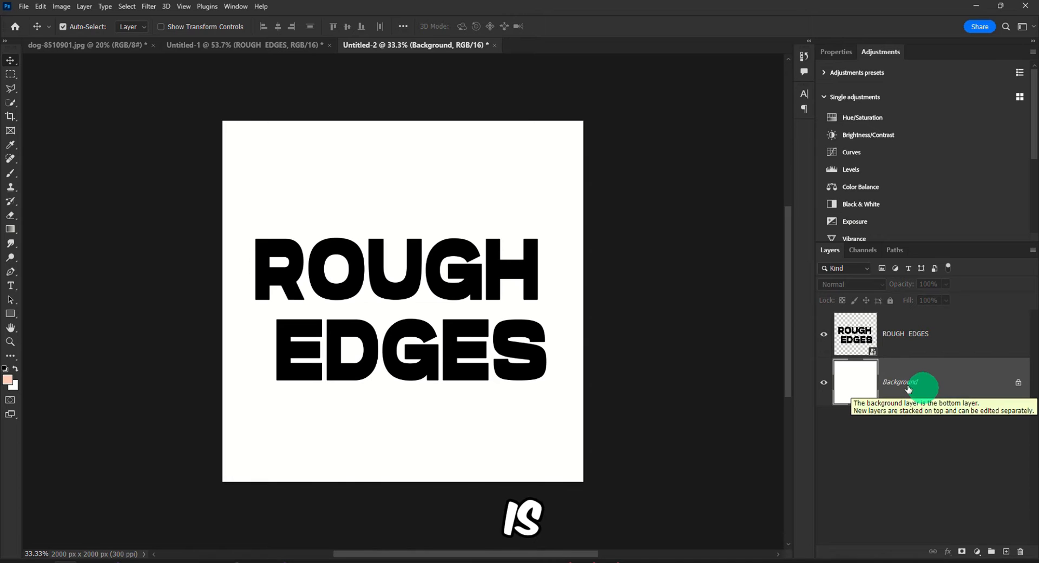
key(ctrl)
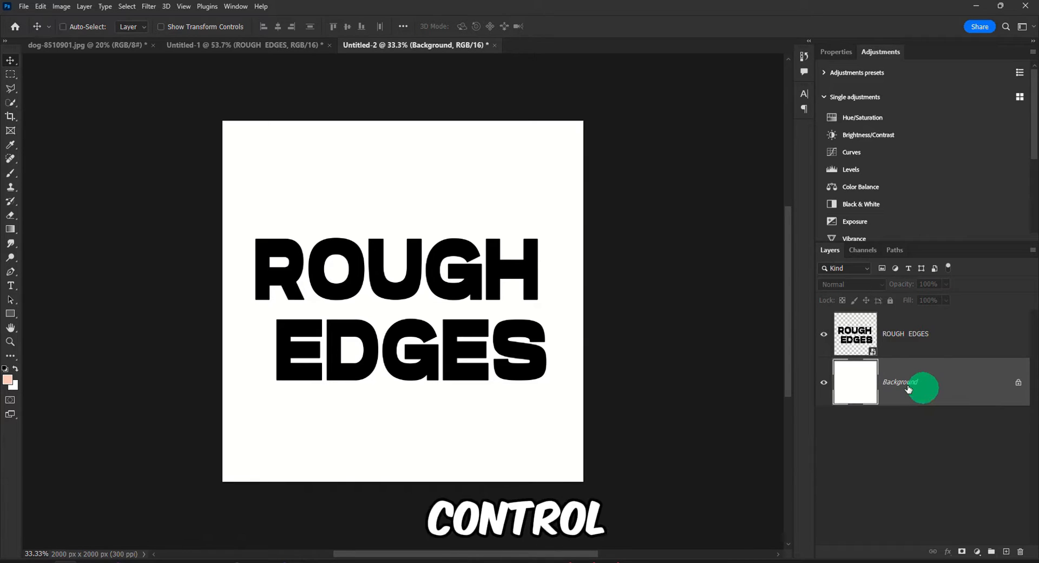
key(ctrl+j)
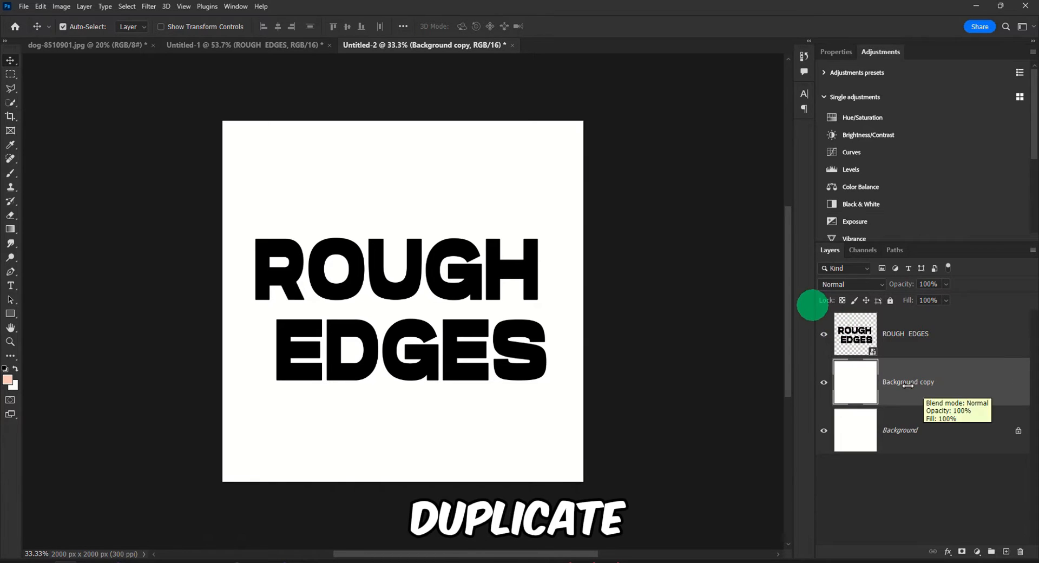
Step: Select the ROUGH EDGES layer and the Background copy layer together
drag(895, 428, 908, 491)
key(ctrl+plus)
drag(907, 452, 890, 378)
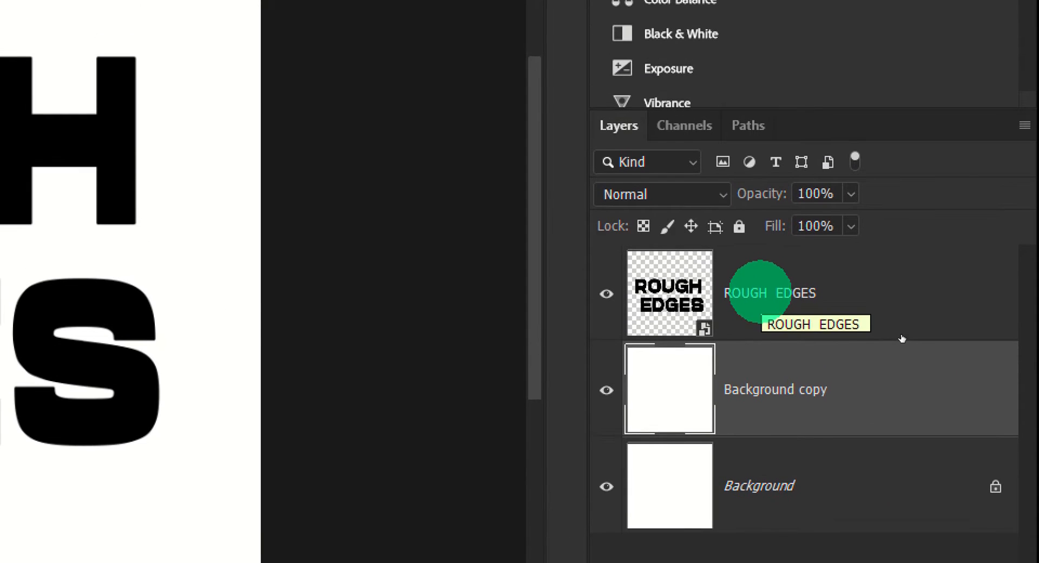
click(905, 321)
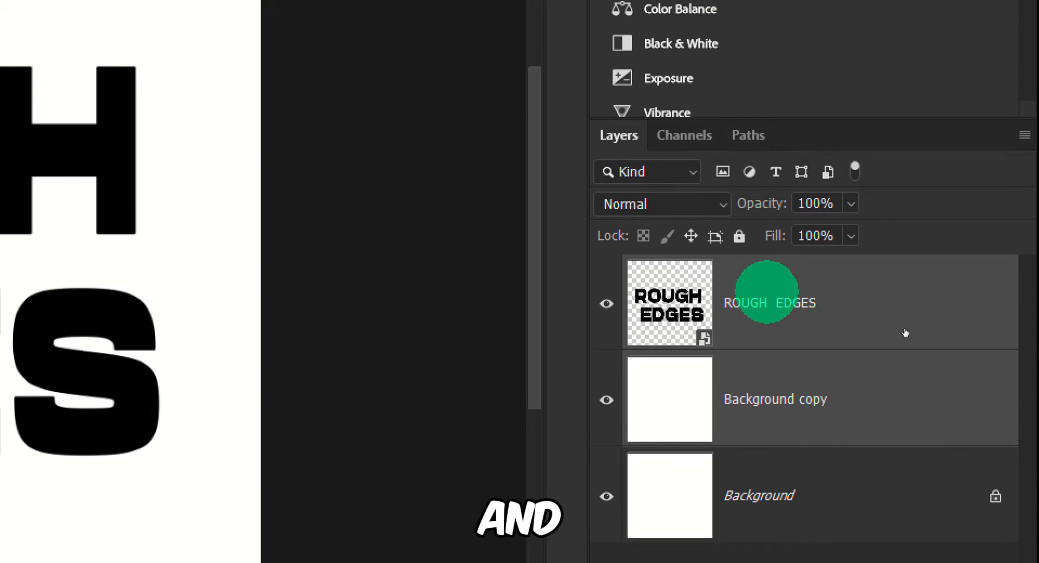
shift+click(902, 368)
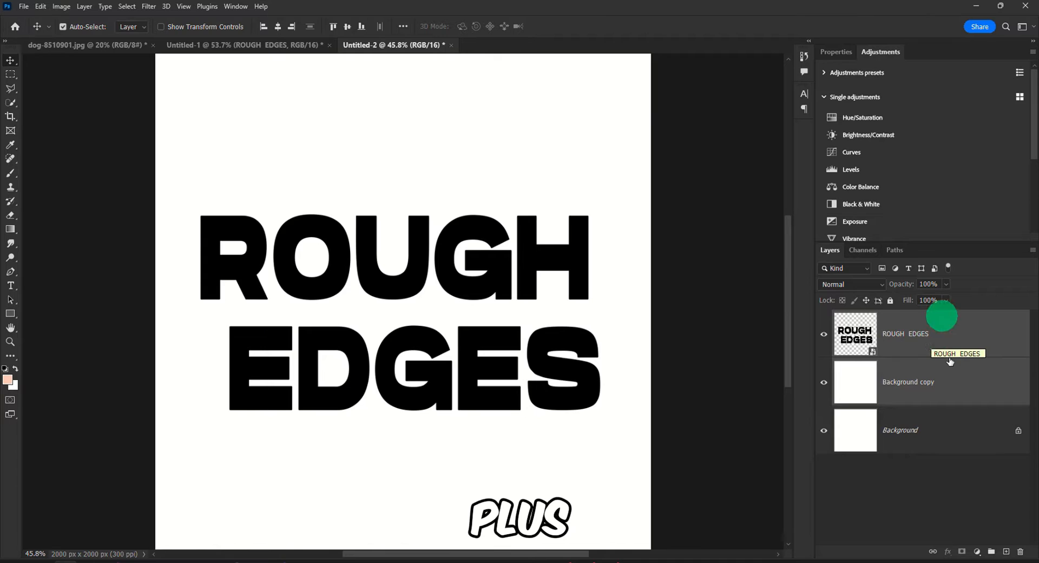
click(957, 338)
ctrl+click(955, 378)
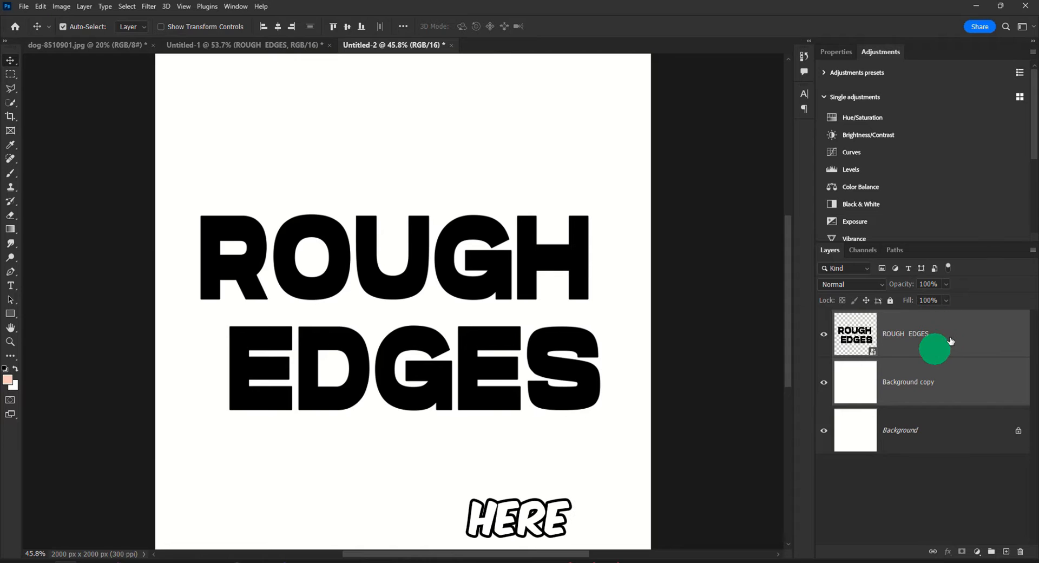
Step: Replace the ROUGH EDGES layer with a Lorem Ipsum text layer placed in the upper part of the canvas
click(946, 344)
click(946, 385)
click(950, 350)
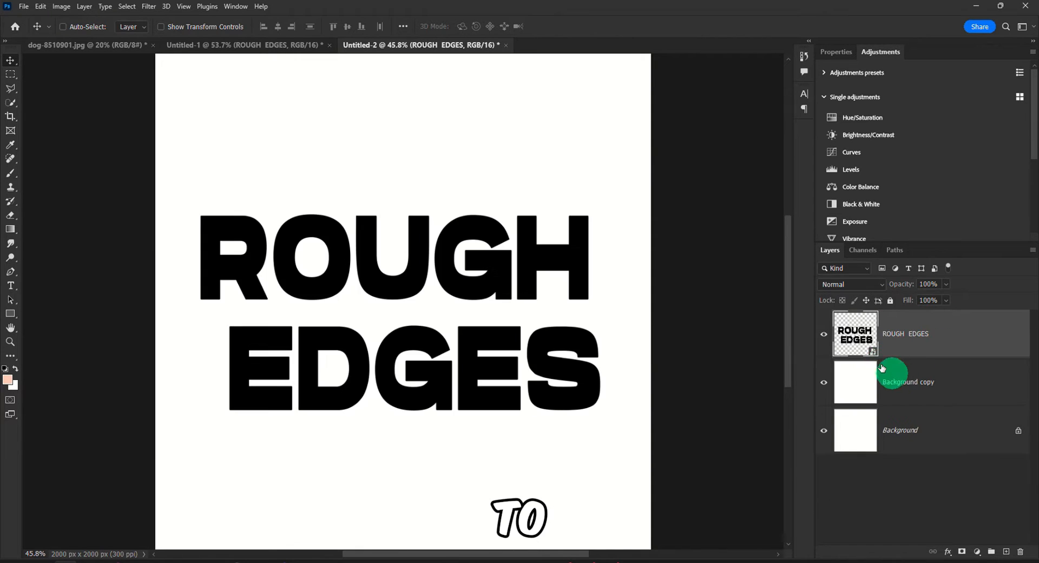
key(Delete)
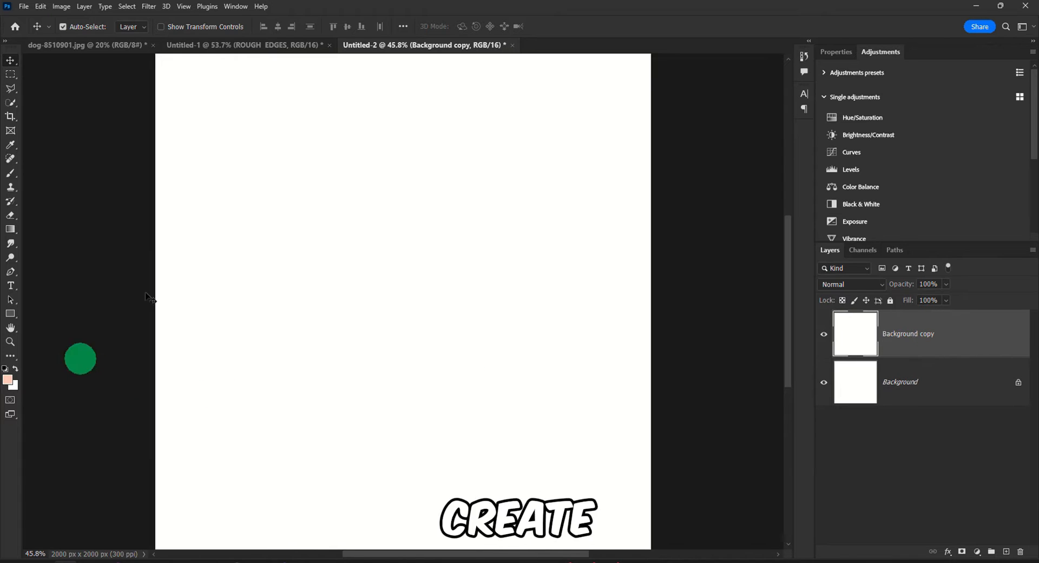
click(11, 285)
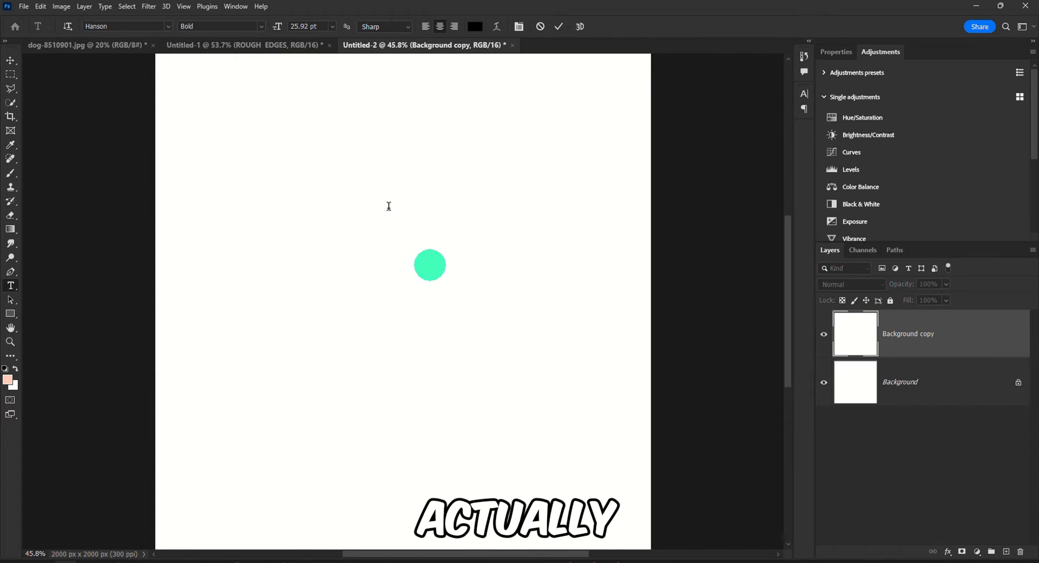
click(387, 206)
click(11, 60)
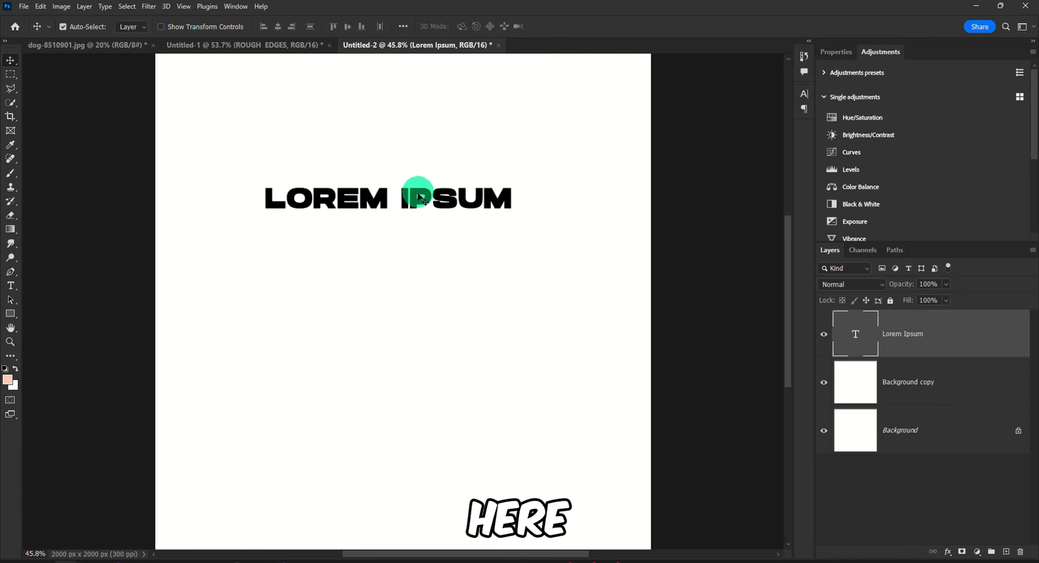
drag(417, 189, 415, 199)
Step: Merge the Lorem Ipsum text layer with the Background copy layer
ctrl+click(964, 388)
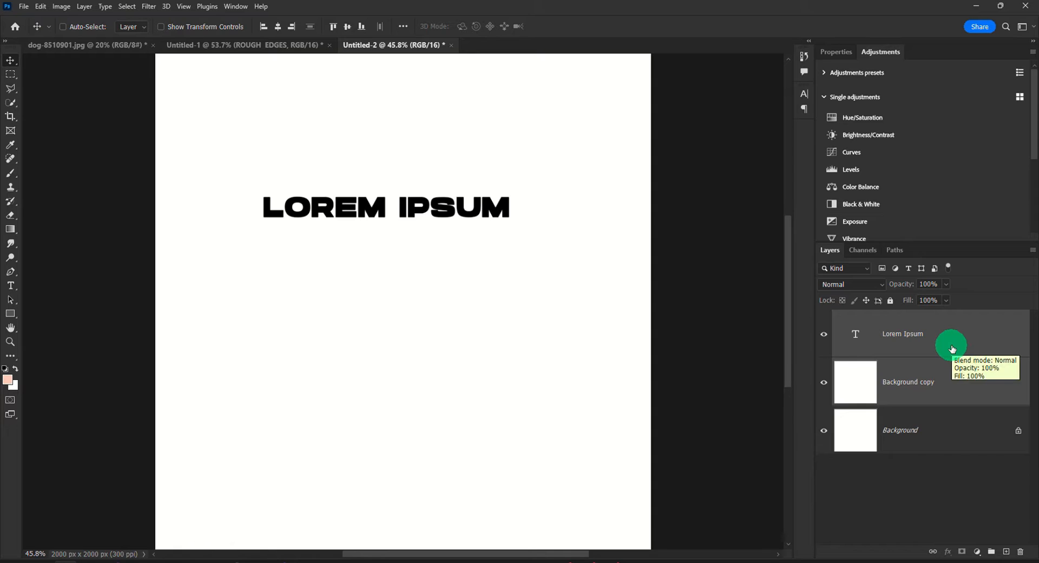
key(ctrl)
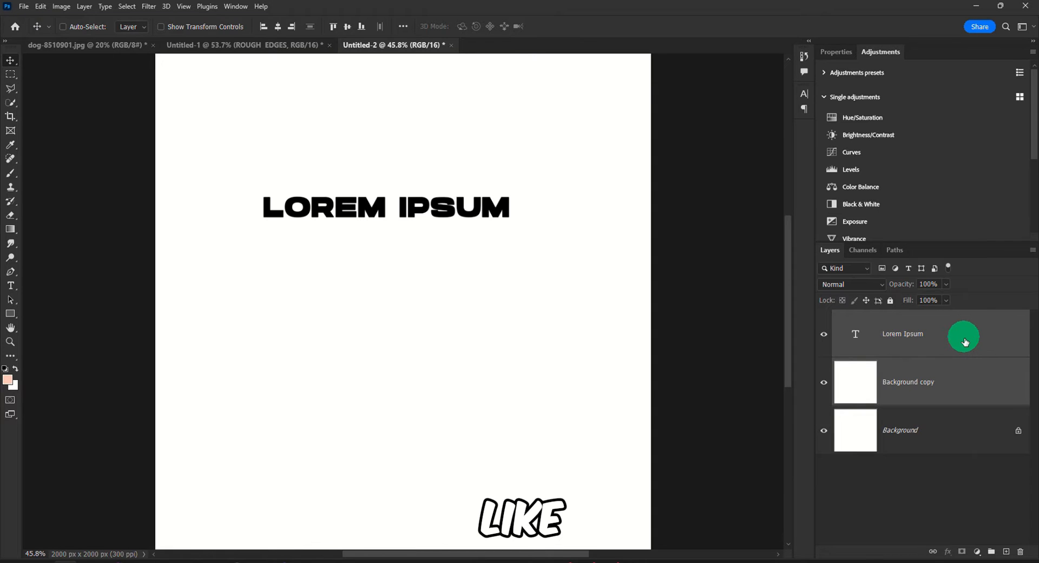
key(ctrl+e)
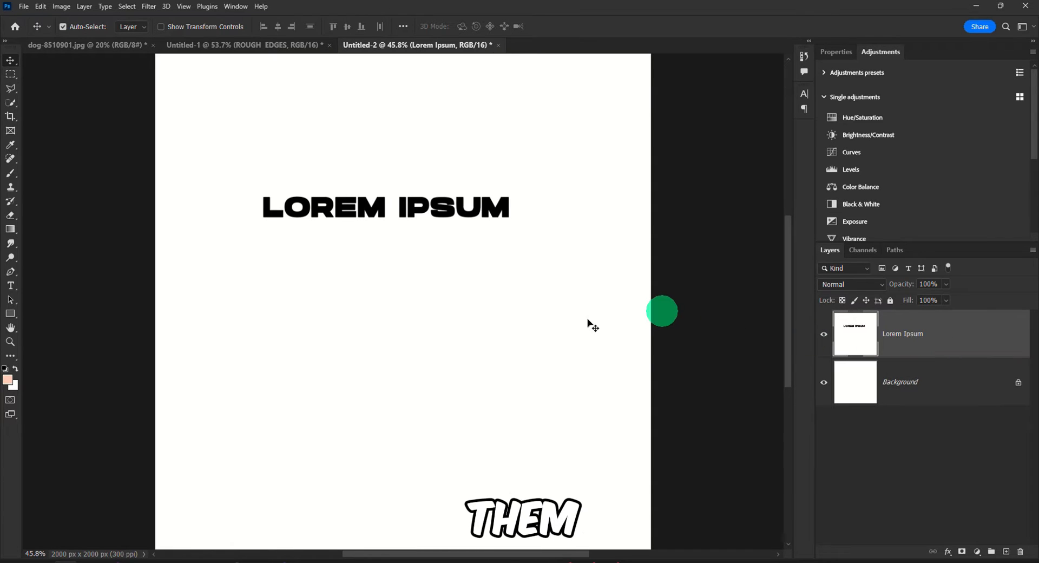
Step: Undo the merge, the Lorem Ipsum text and the deletion of the ROUGH EDGES layer
key(ctrl+z)
key(ctrl+z)
key(ctrl+z)
key(ctrl+z)
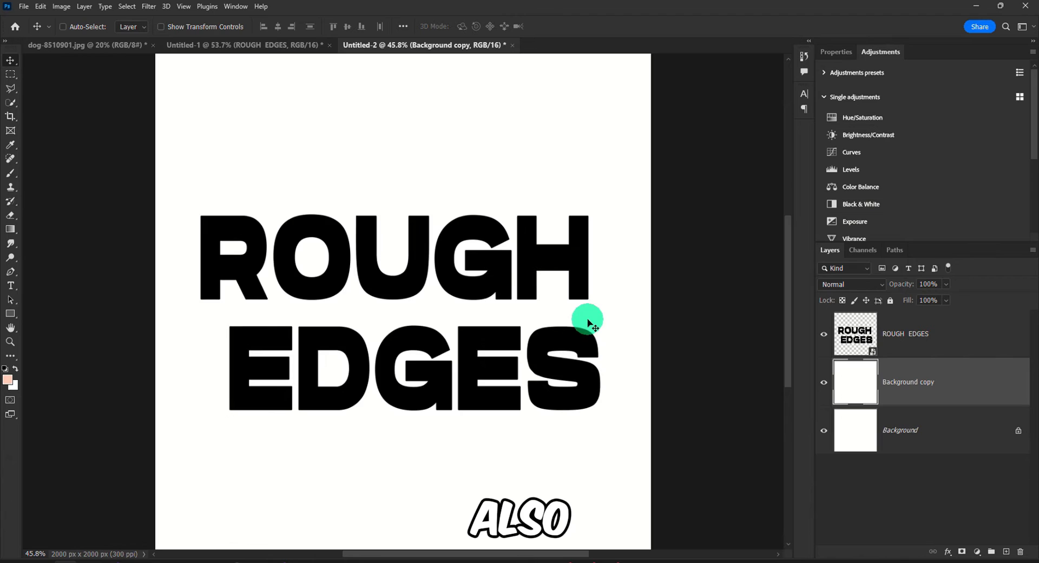
Step: Try merging the ROUGH EDGES layer down into the Background copy, and undo that merge
click(969, 332)
key(ctrl+e)
key(ctrl+w)
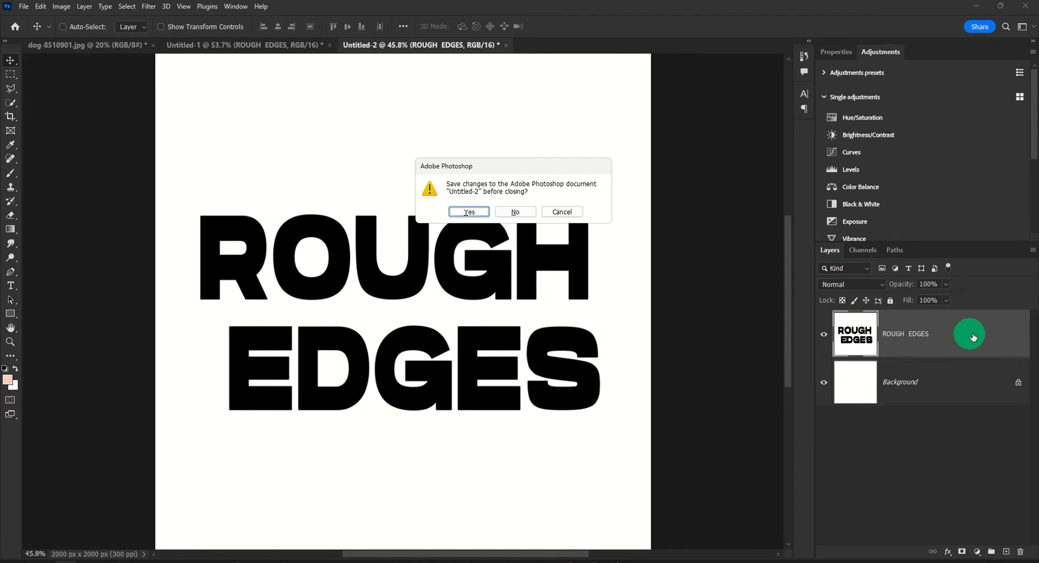
click(557, 212)
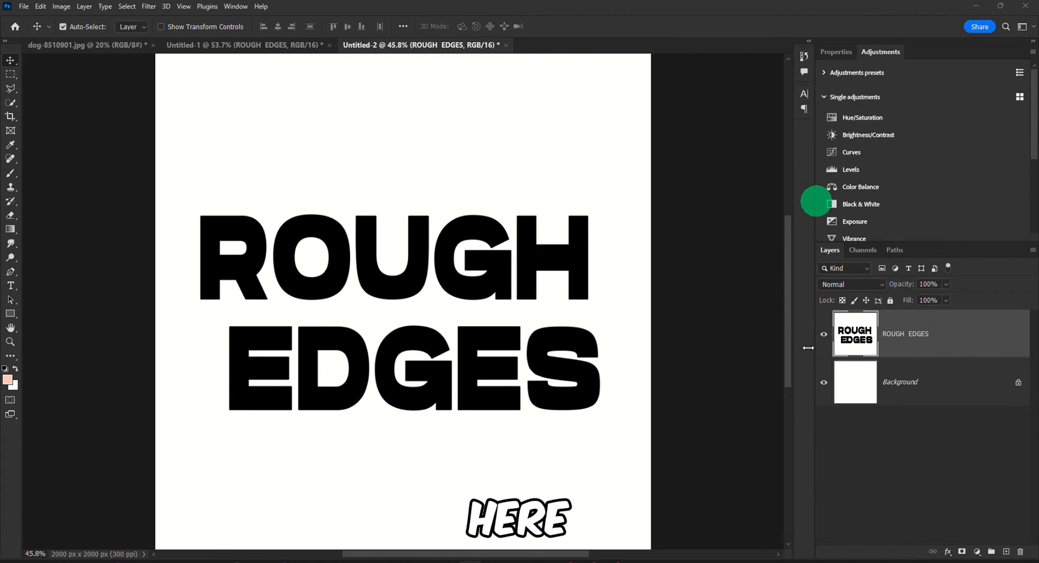
click(905, 380)
key(ctrl+j)
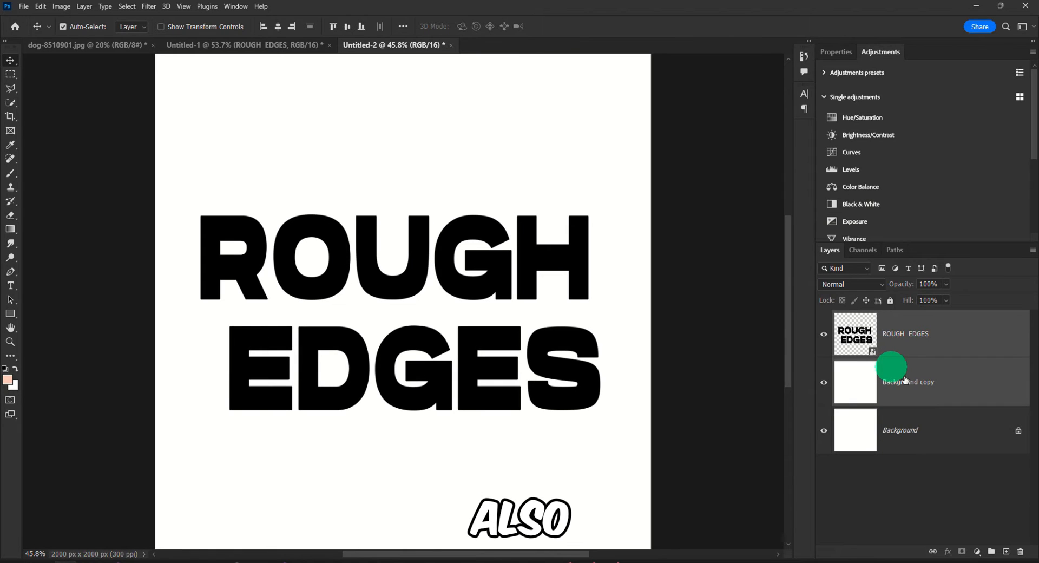
Step: Select the Background copy and ROUGH EDGES layers and combine them with Merge Layers
click(905, 381)
shift+click(908, 342)
right_click(871, 329)
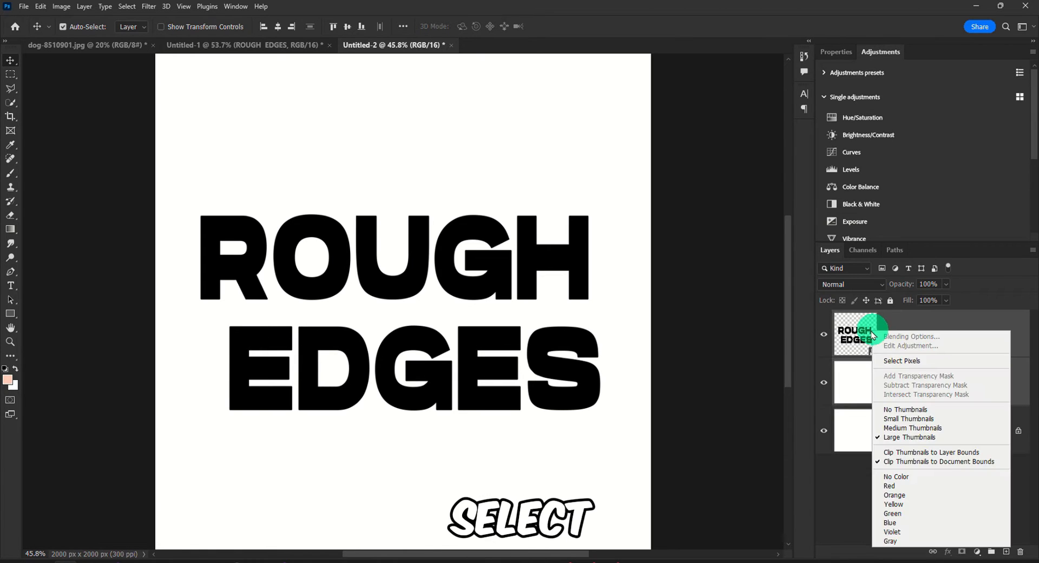
click(864, 332)
right_click(866, 336)
right_click(990, 326)
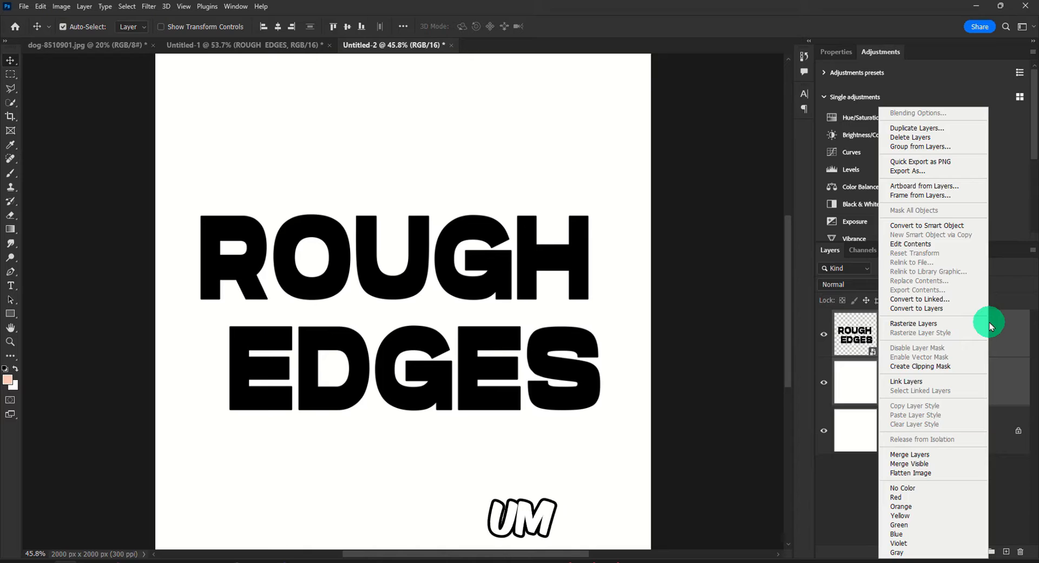
right_click(1005, 336)
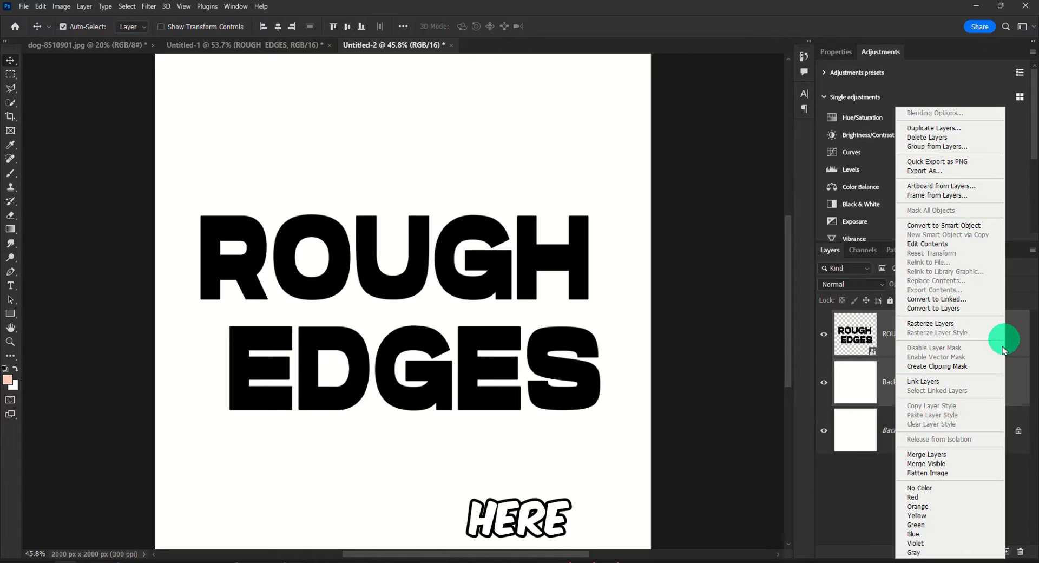
click(872, 561)
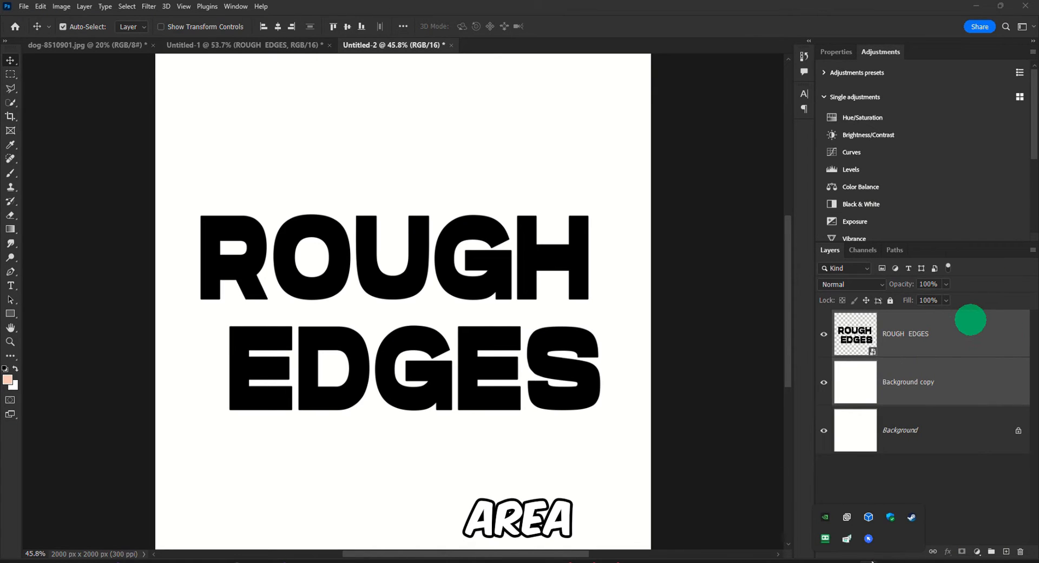
click(865, 558)
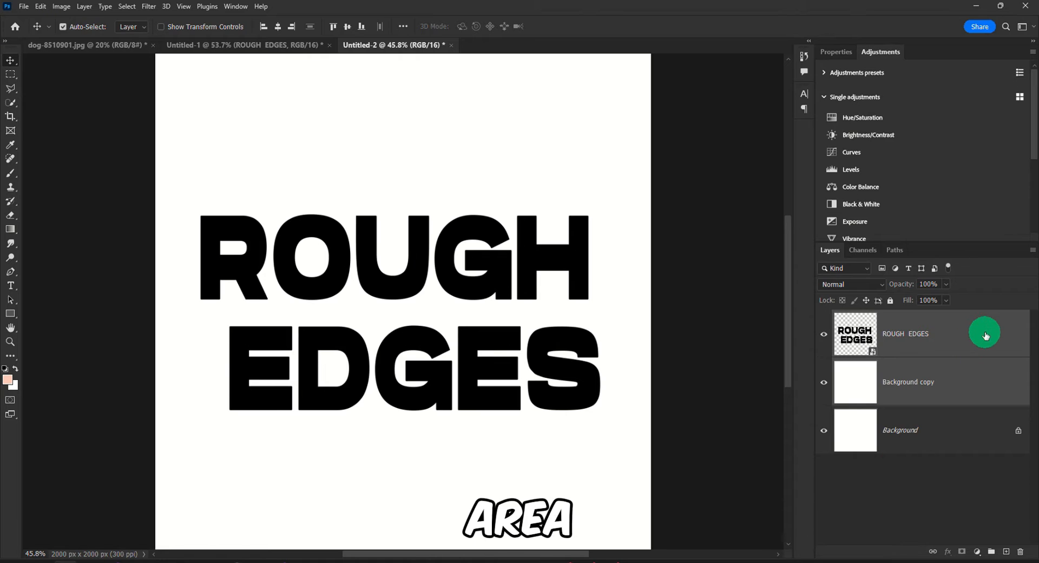
right_click(985, 335)
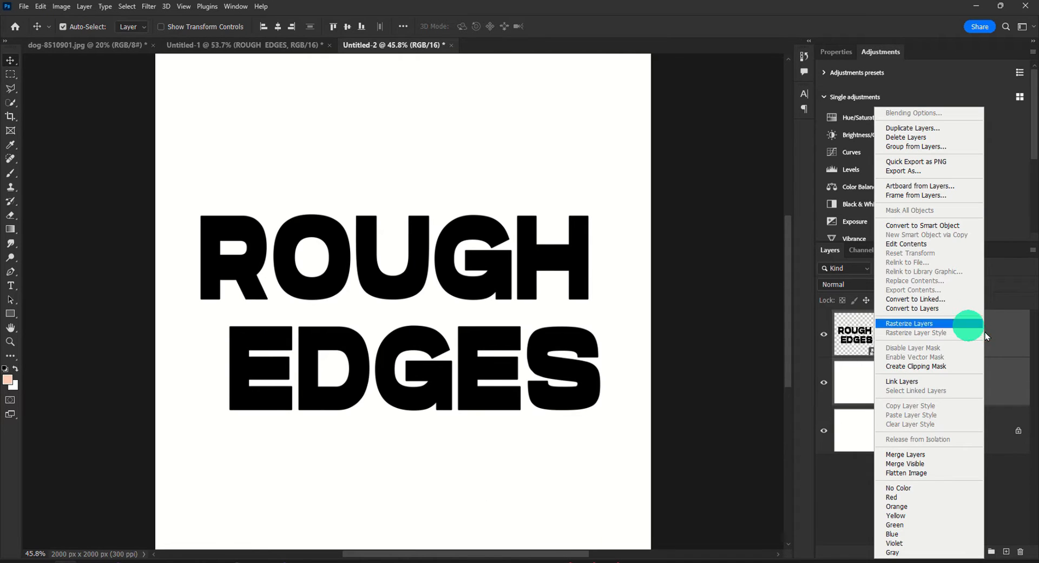
click(909, 456)
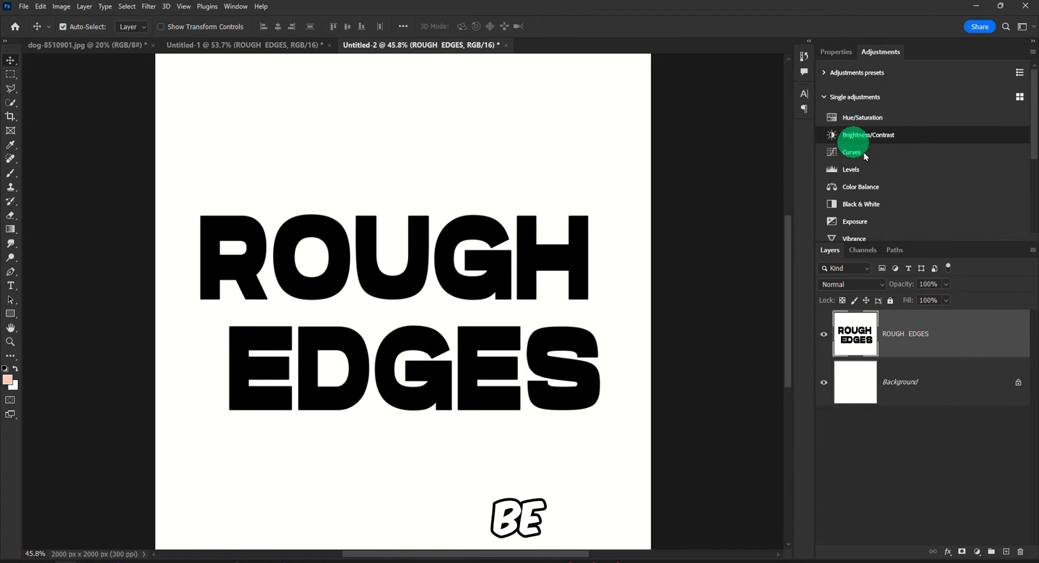
Step: Check whether the Filter Gallery is available for the merged ROUGH EDGES layer in the 16-bit document
click(149, 6)
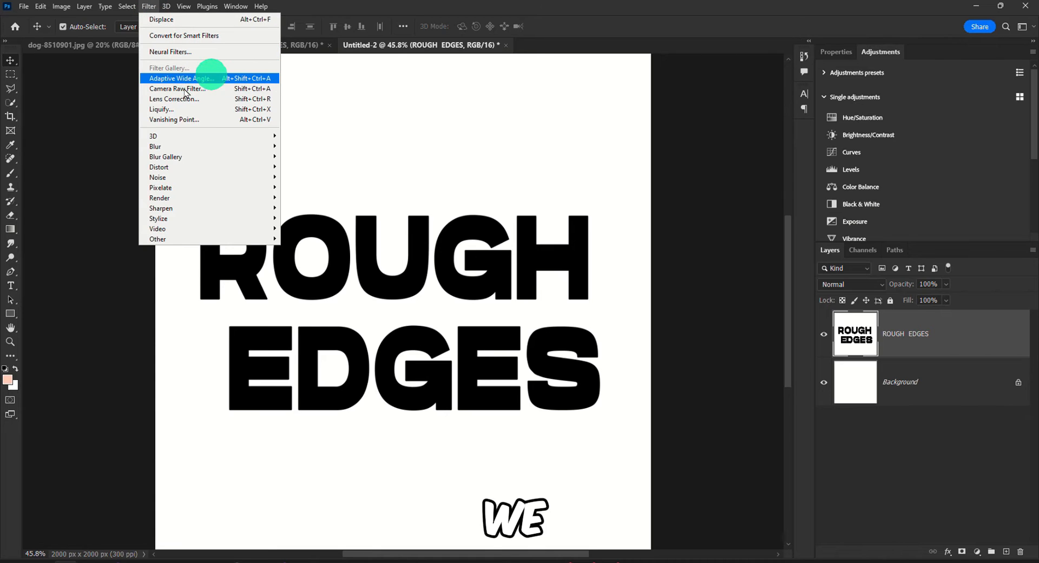
click(262, 91)
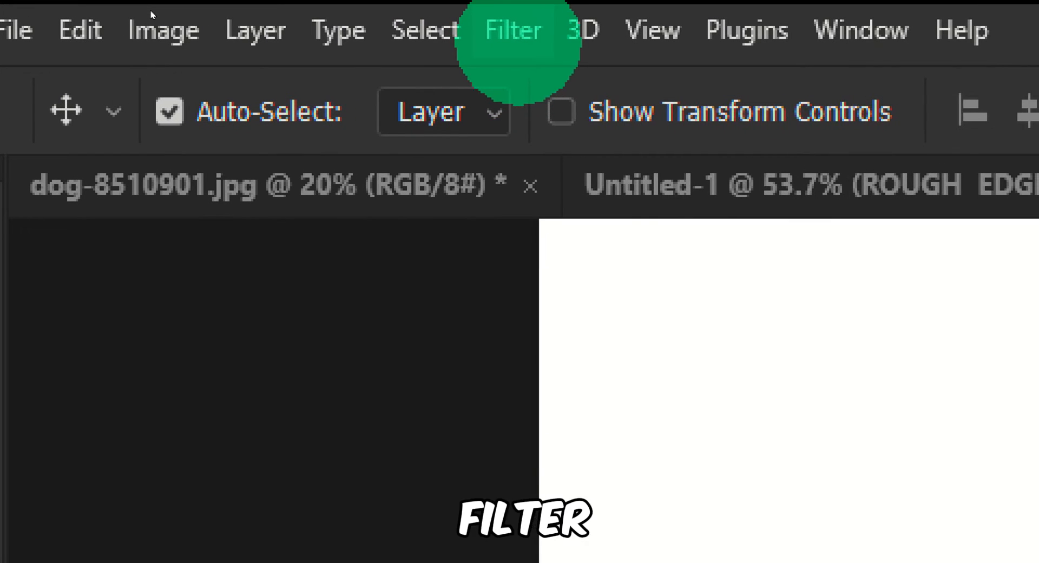
click(512, 31)
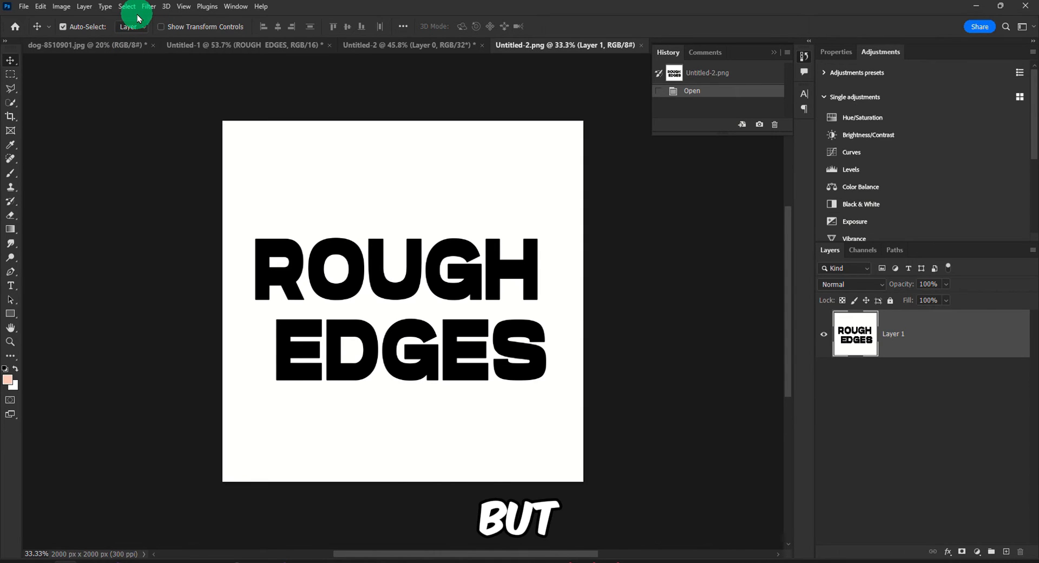
Step: Check whether the Filter Gallery is available in the 8-bit Untitled-2.png document
click(140, 80)
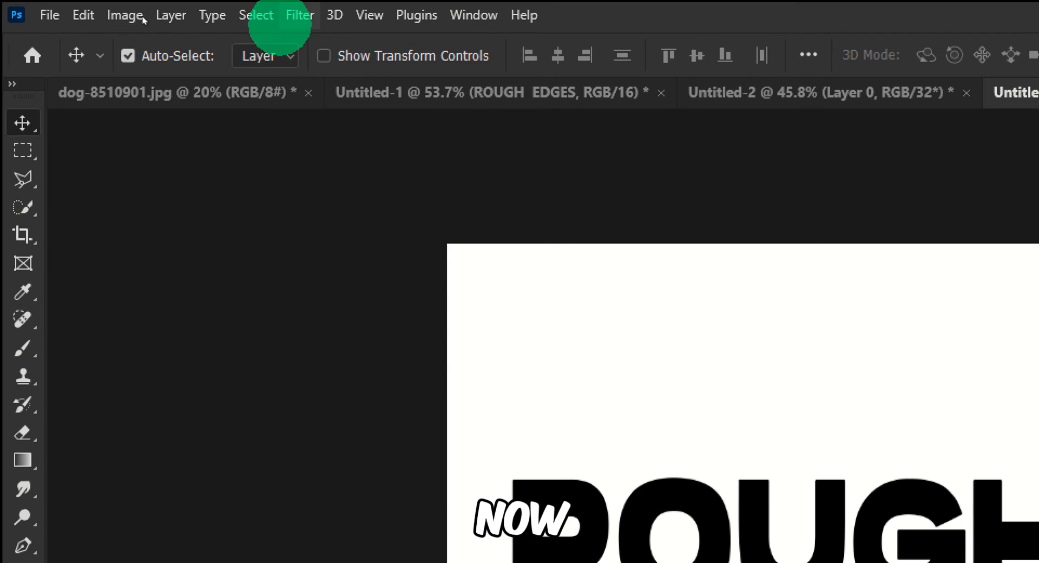
click(300, 15)
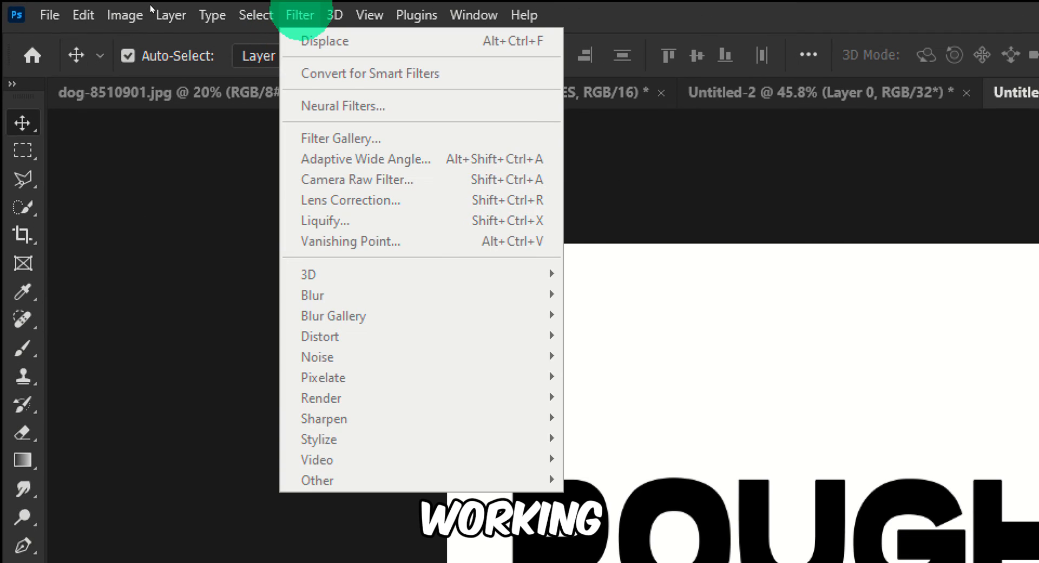
click(204, 195)
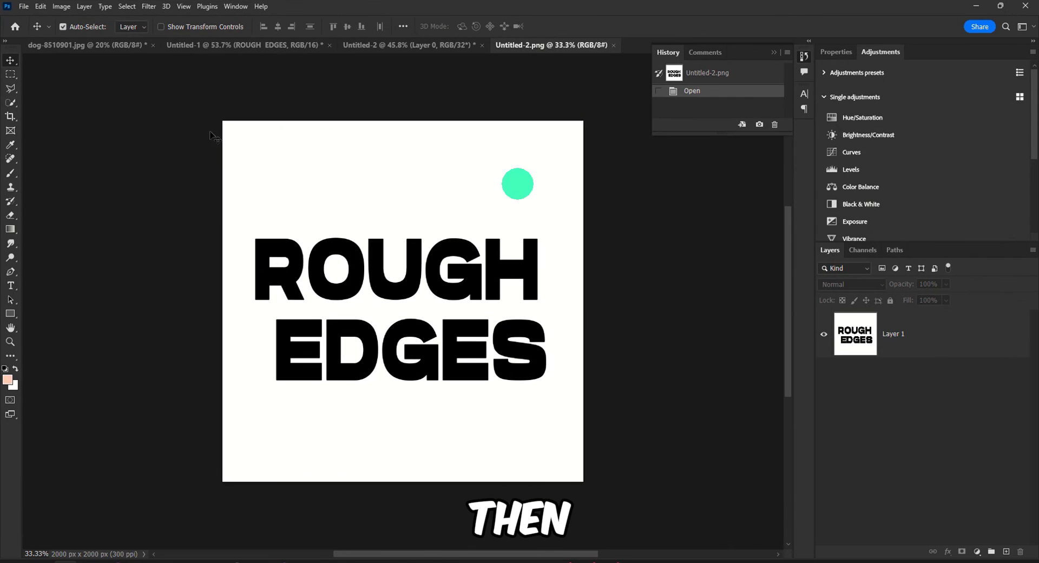
Step: Open Layer 1 of Untitled-2.png in the Filter Gallery and choose the Spatter effect from the Brush Strokes group
click(855, 334)
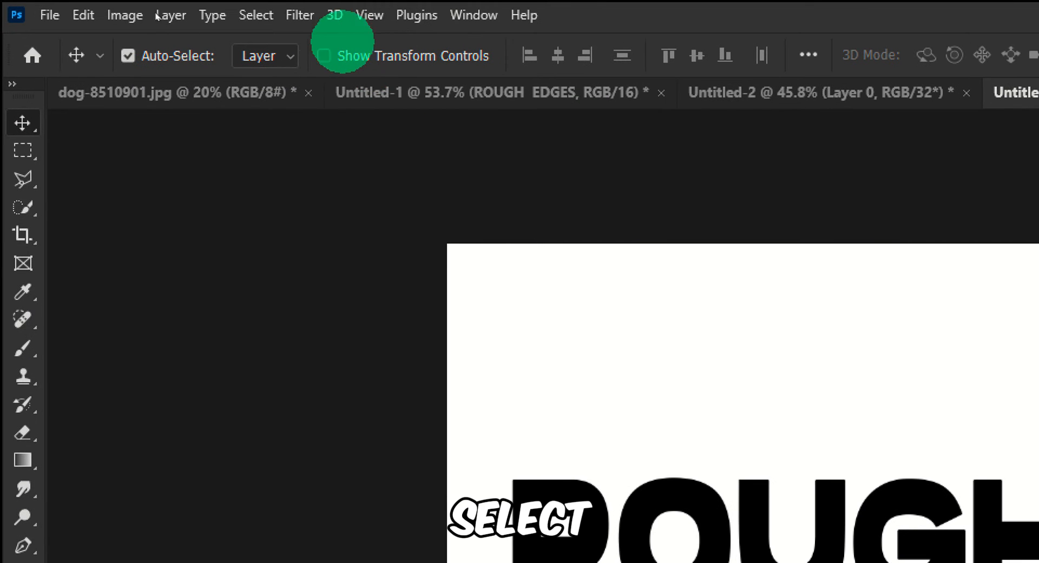
click(300, 15)
click(317, 137)
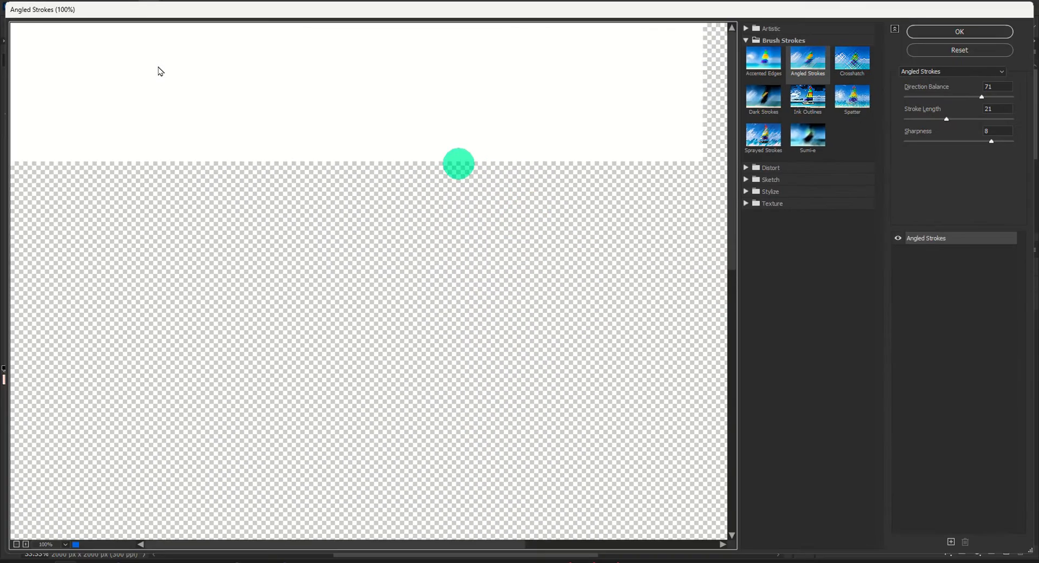
click(852, 97)
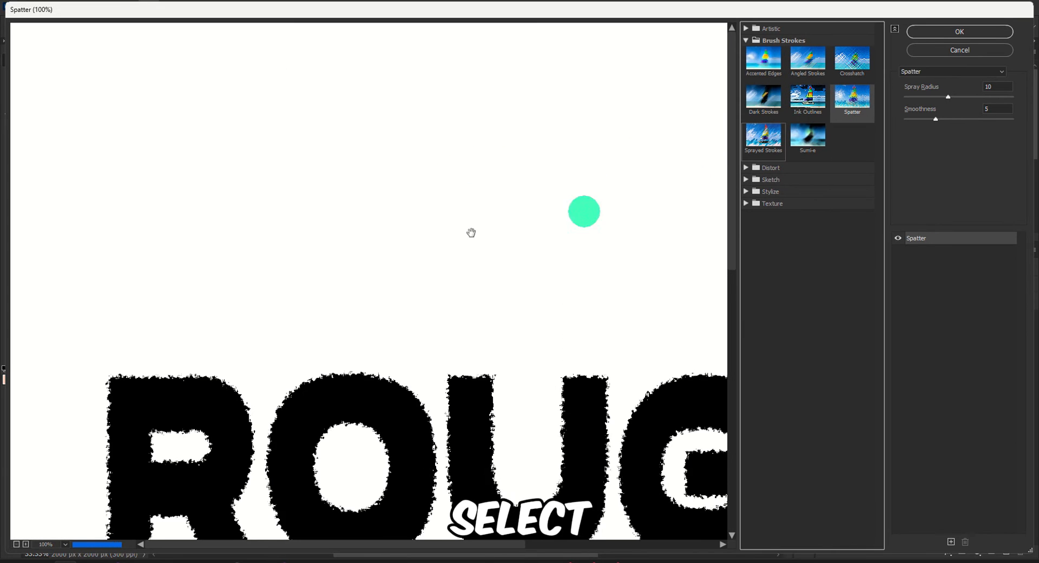
scroll(452, 239, down, 3)
scroll(453, 238, down, 2)
click(770, 140)
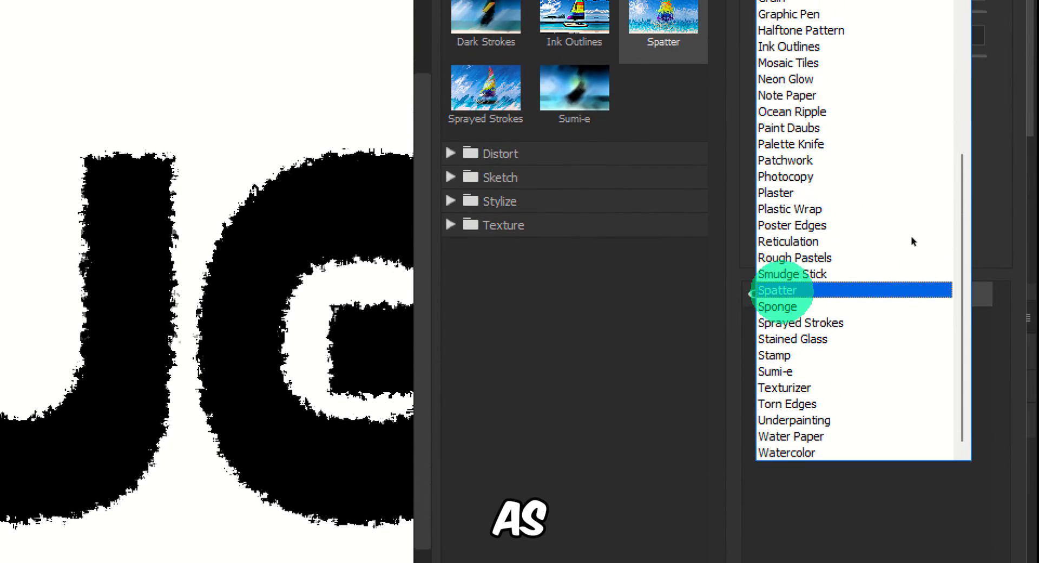
click(780, 277)
Step: Set Spatter's Spray Radius to 7 and Smoothness to 4, apply it to Layer 1, and undo the filter
drag(854, 196, 865, 196)
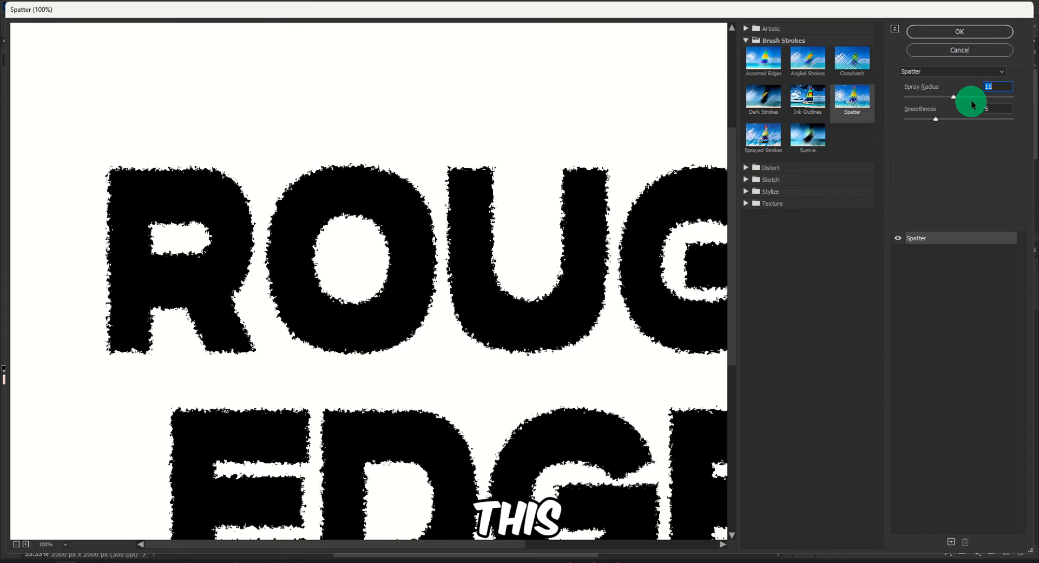
mouse_move(972, 104)
mouse_down()
mouse_move(985, 97)
mouse_move(923, 97)
mouse_move(927, 116)
mouse_move(910, 124)
mouse_move(985, 120)
mouse_move(923, 124)
mouse_up()
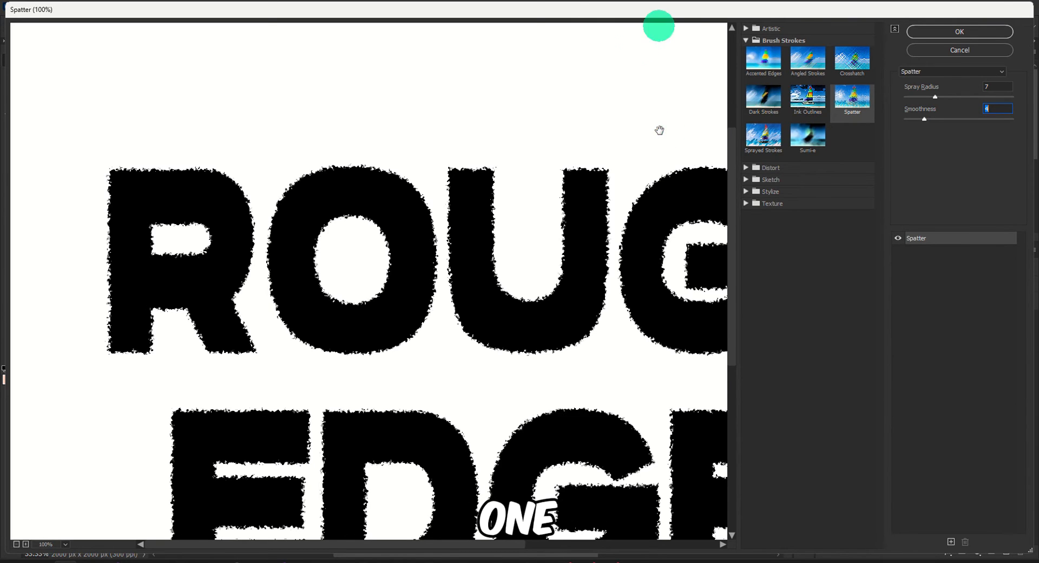
click(954, 37)
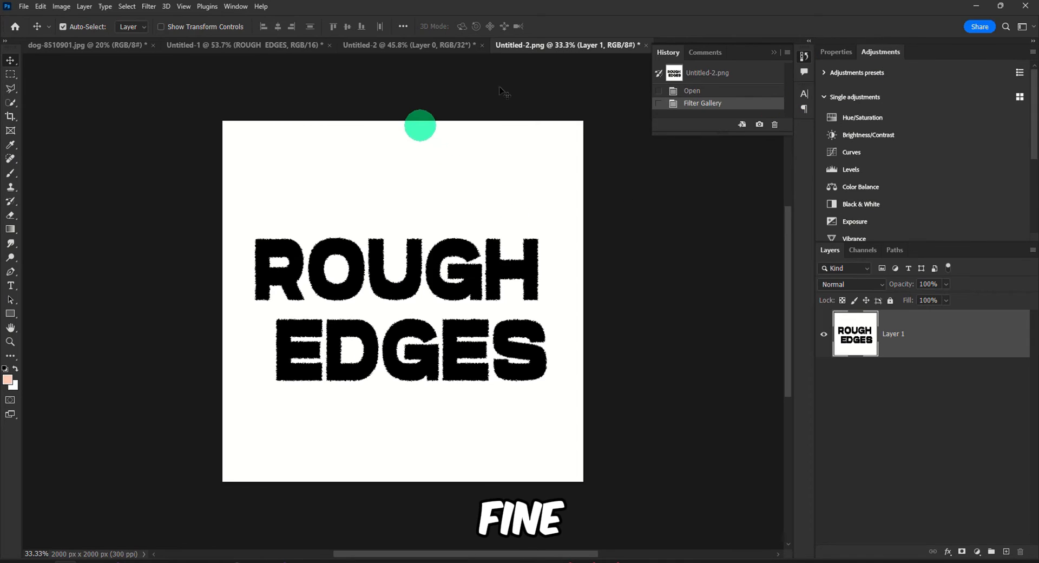
key(ctrl+z)
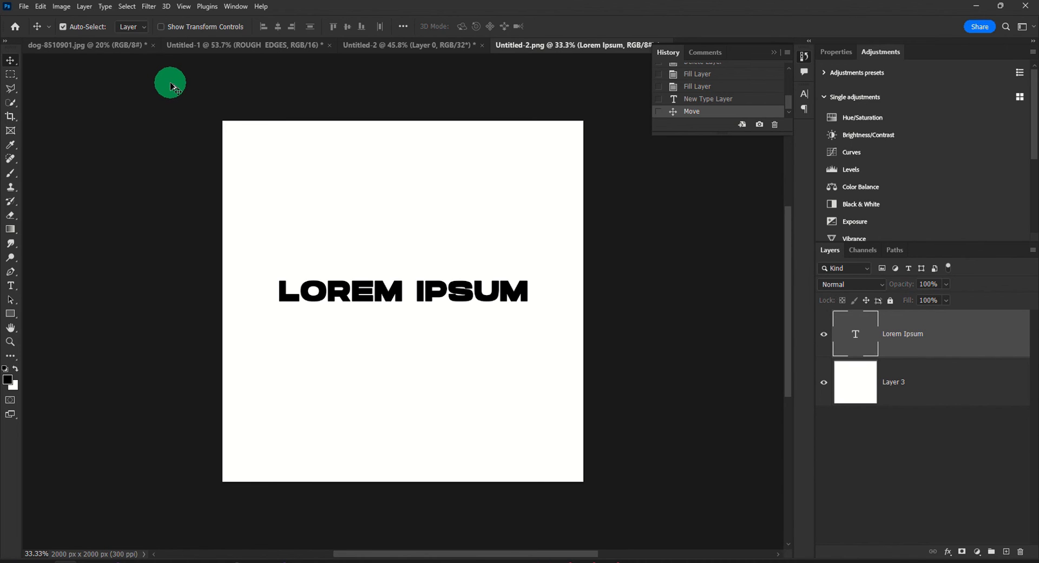
Step: Start the Ripple distort filter on the Lorem Ipsum type layer, converting the layer to a smart object
click(169, 80)
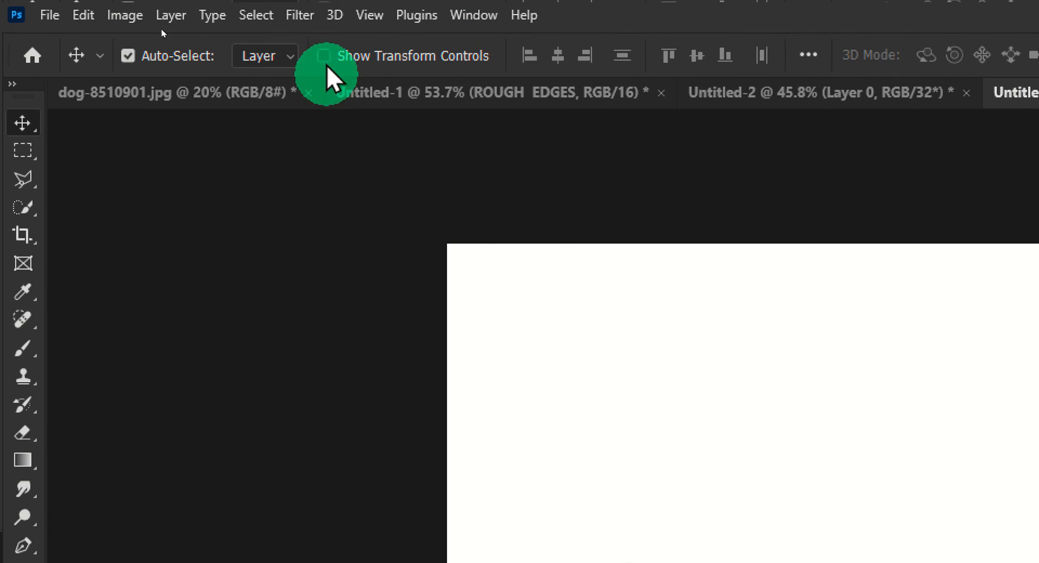
click(301, 15)
click(301, 15)
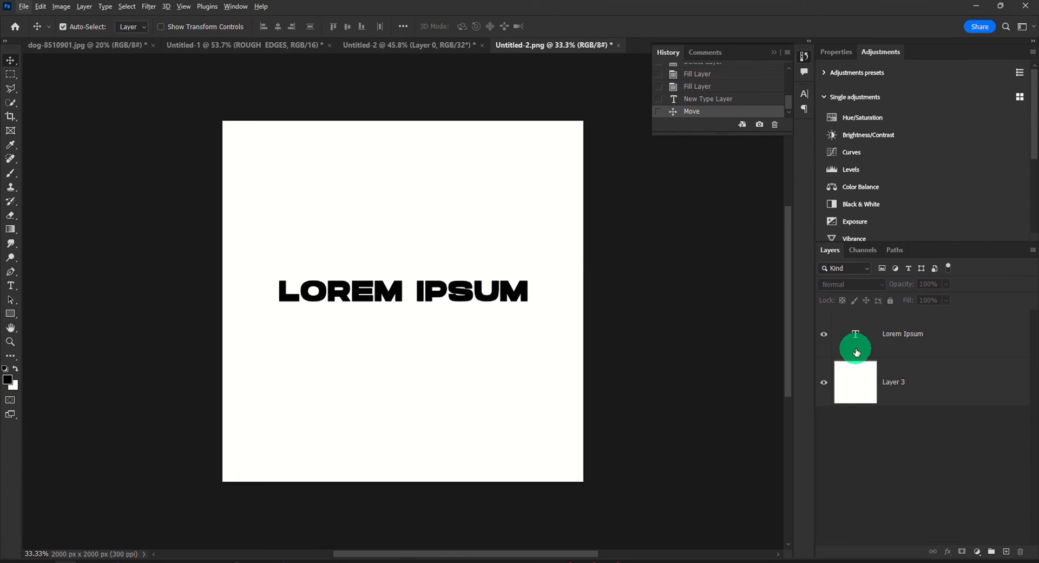
click(855, 352)
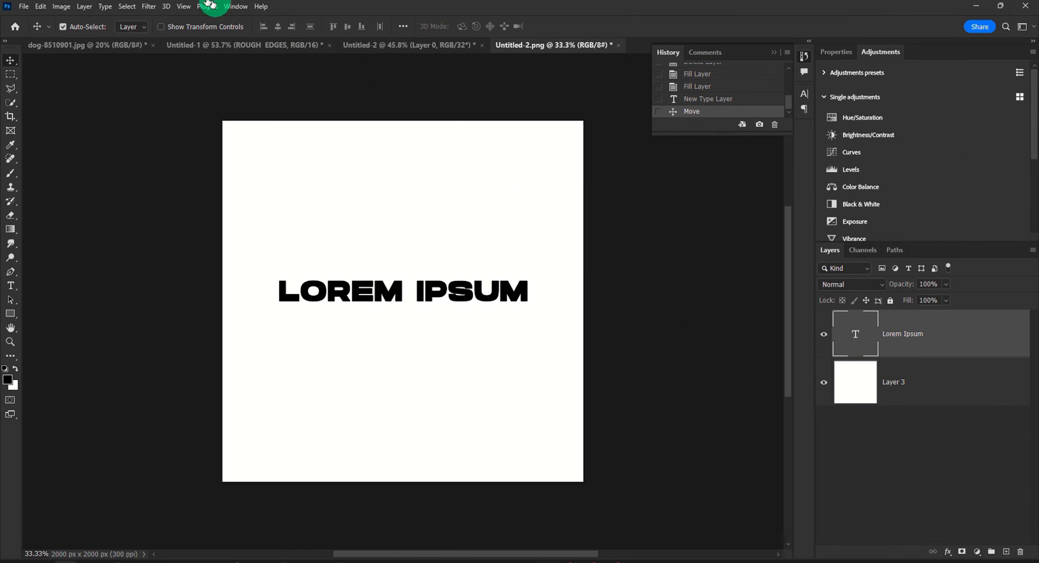
click(148, 6)
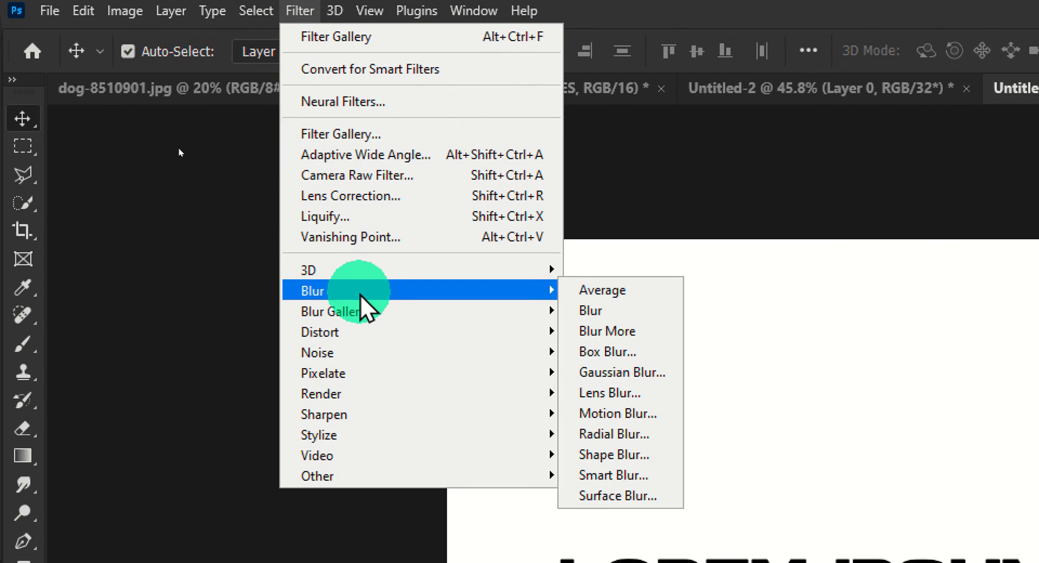
mouse_move(362, 336)
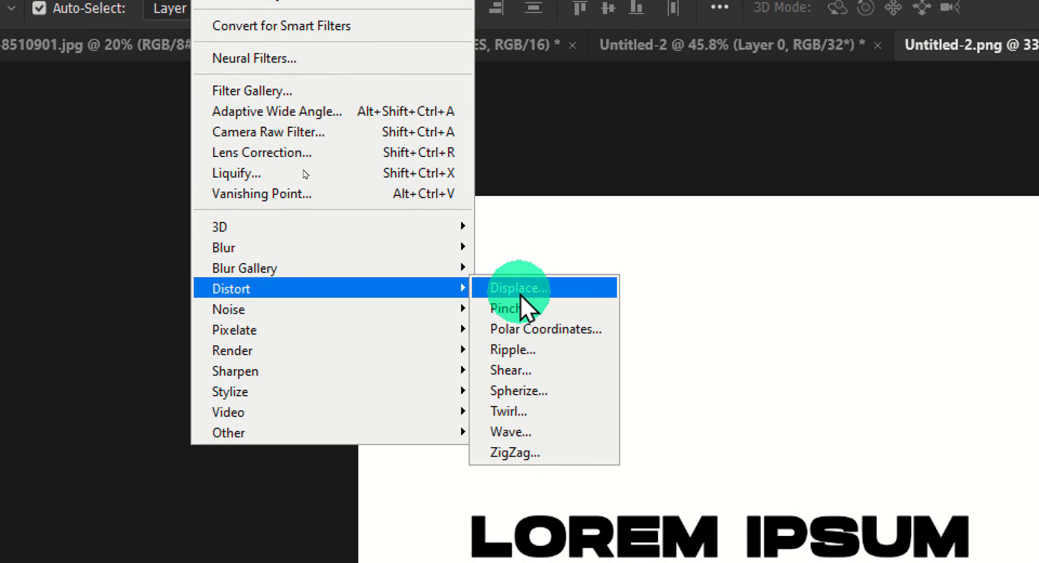
click(546, 342)
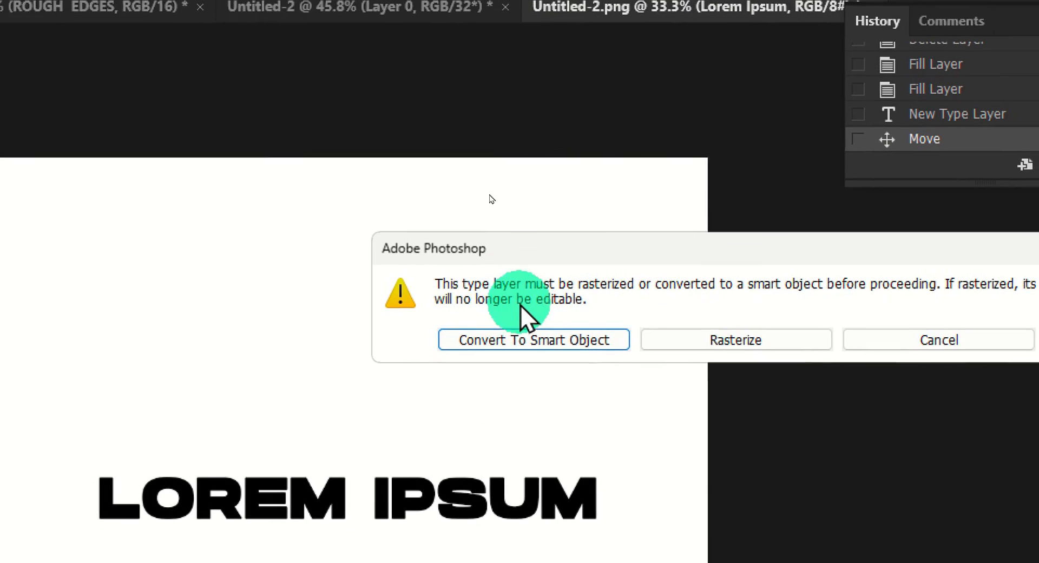
click(883, 323)
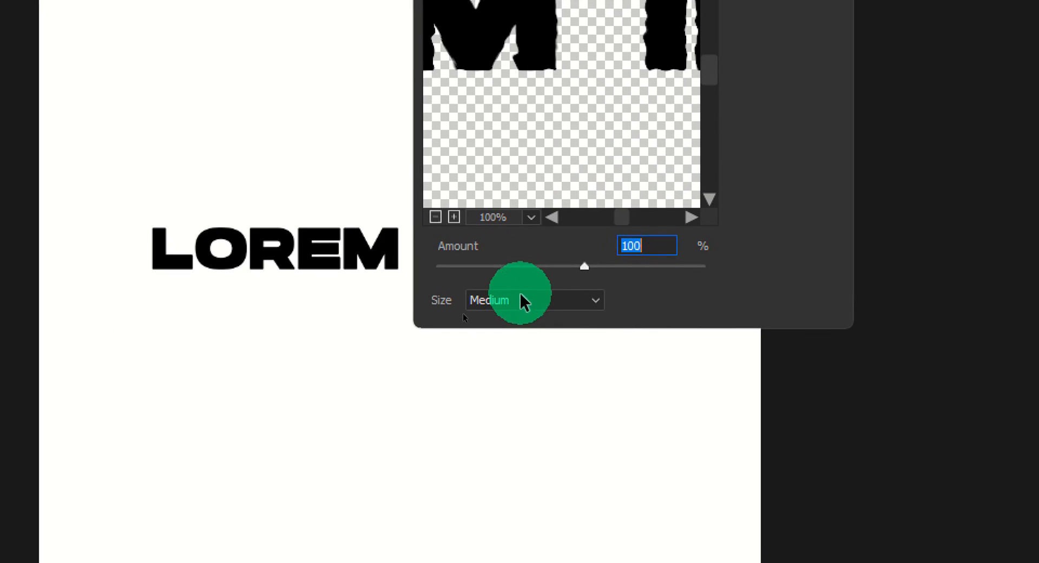
Step: Try a Large ripple size with an amount of -469 % and preview it at 33.3% zoom
click(292, 532)
click(518, 294)
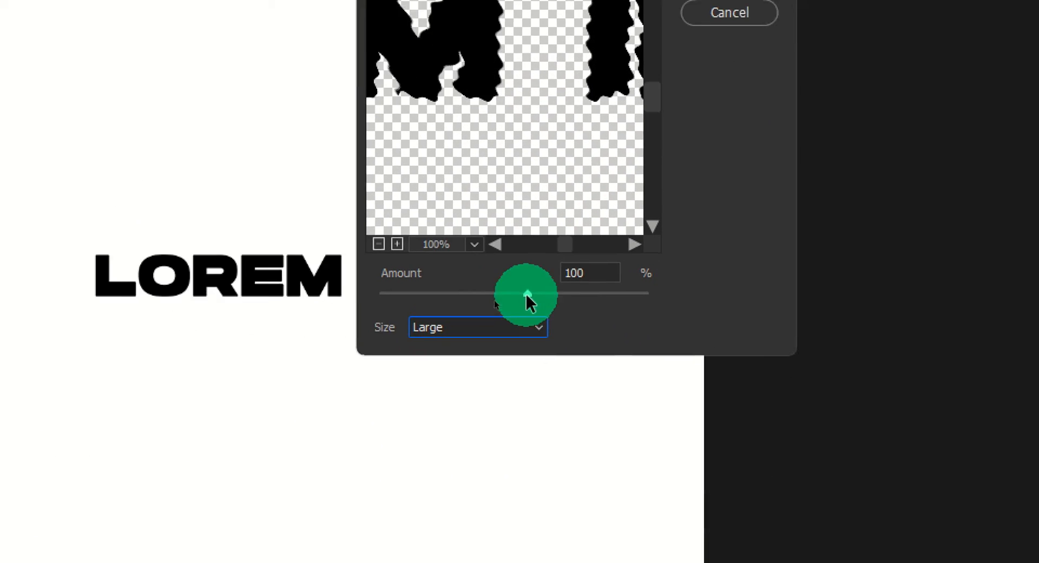
mouse_move(527, 293)
mouse_down()
mouse_move(511, 293)
mouse_move(544, 294)
mouse_move(455, 300)
mouse_move(525, 299)
mouse_up()
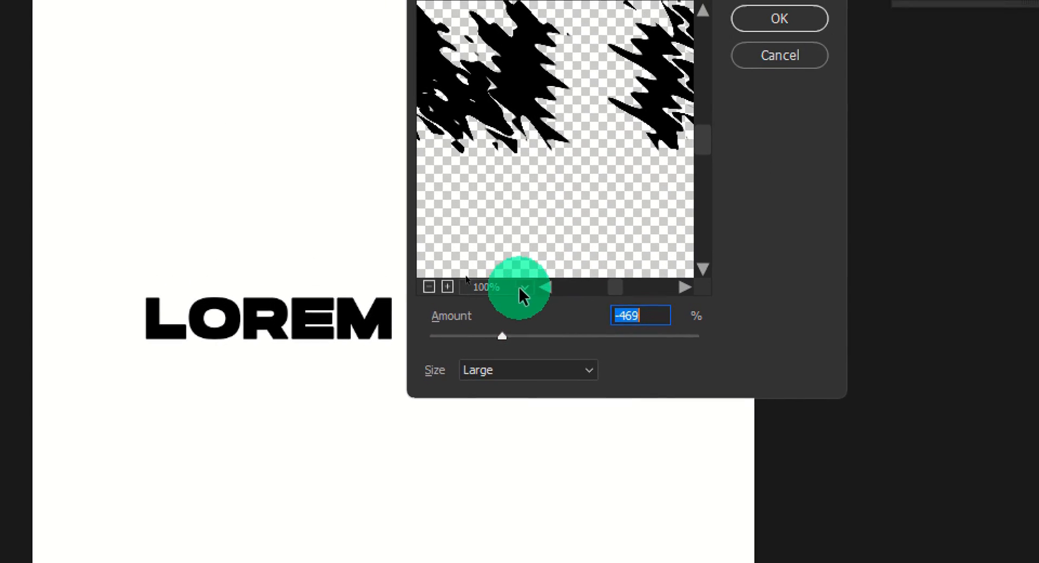
click(544, 250)
click(547, 153)
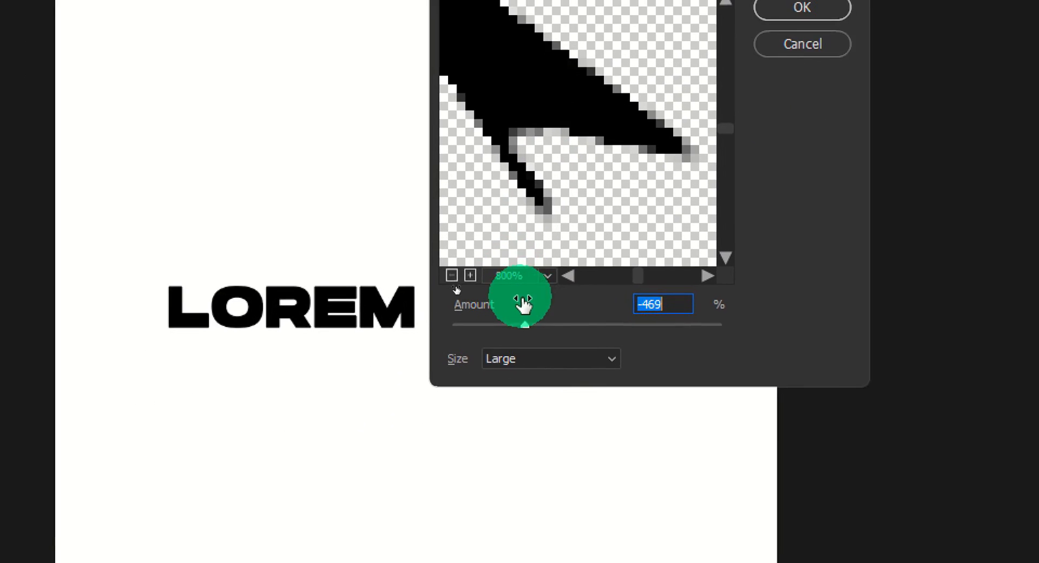
click(517, 400)
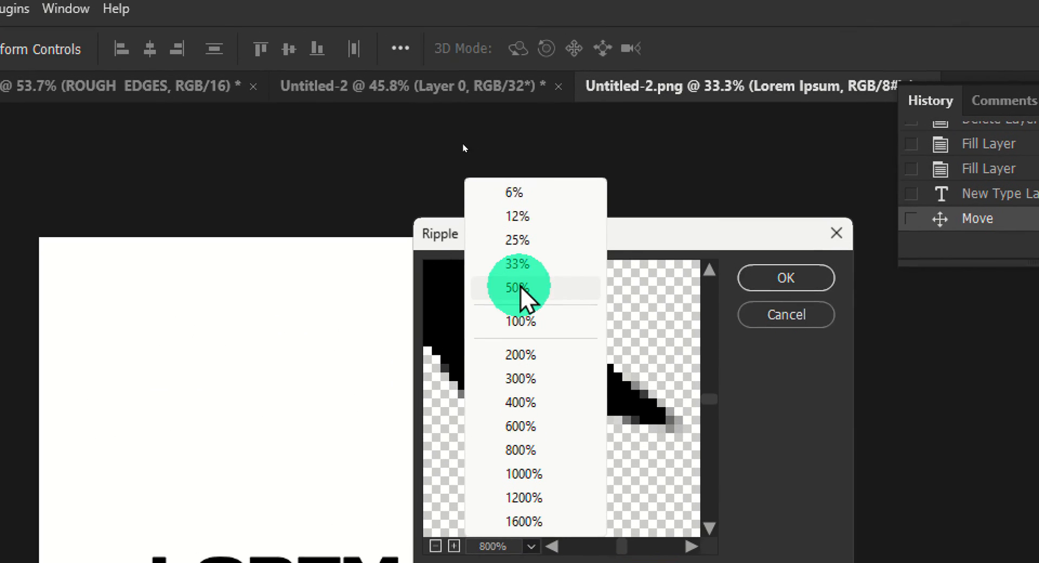
click(517, 265)
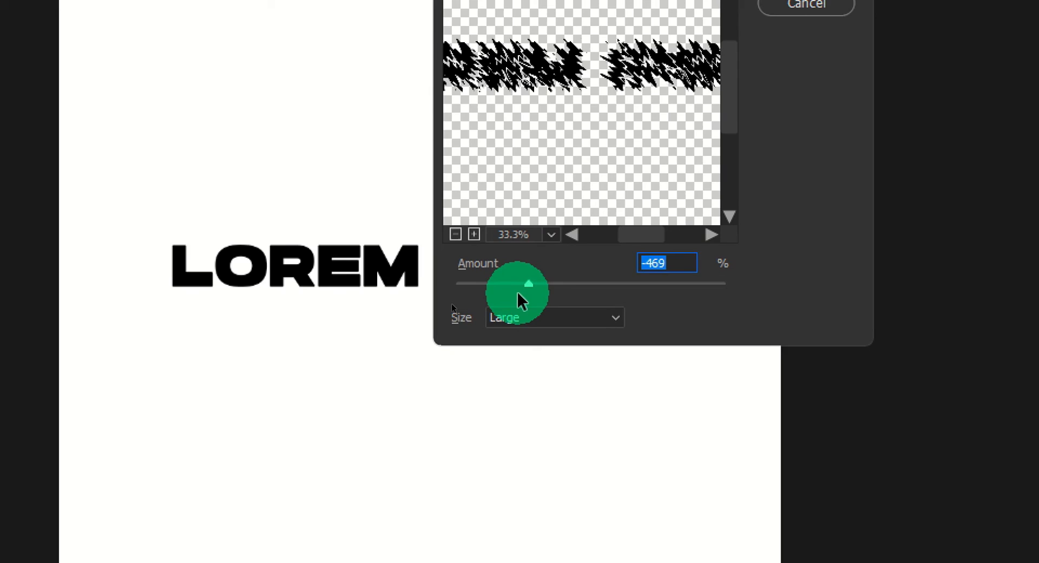
Step: Set the ripple amount to -281 % and the ripple size to Small
drag(528, 283, 444, 297)
click(411, 334)
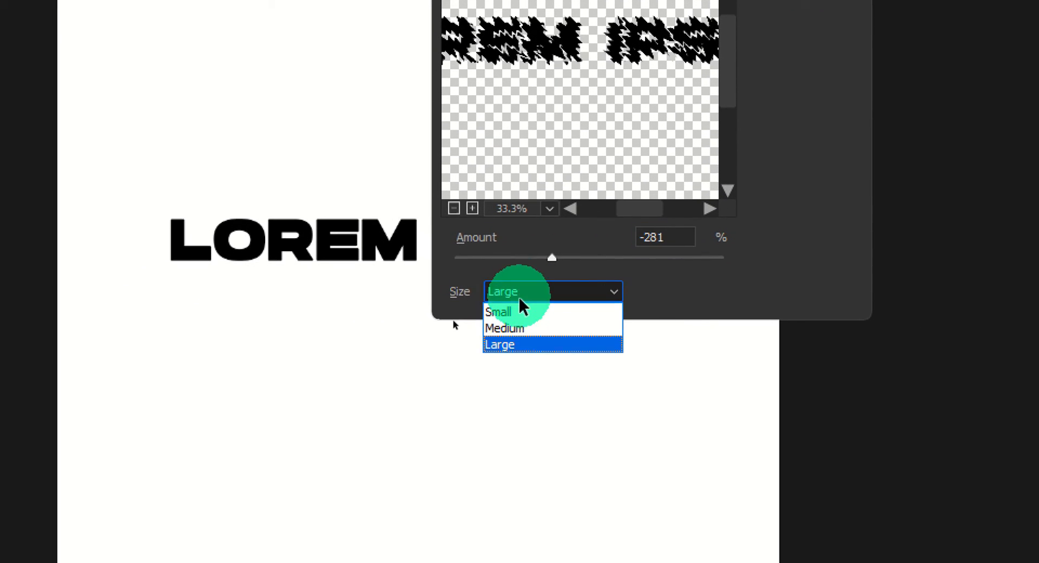
click(522, 313)
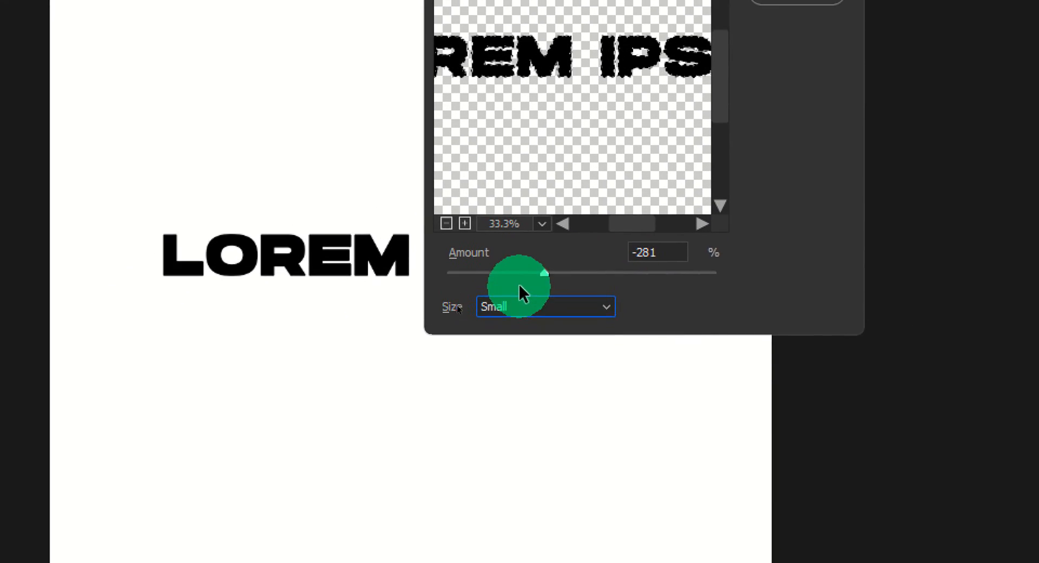
click(513, 290)
click(527, 263)
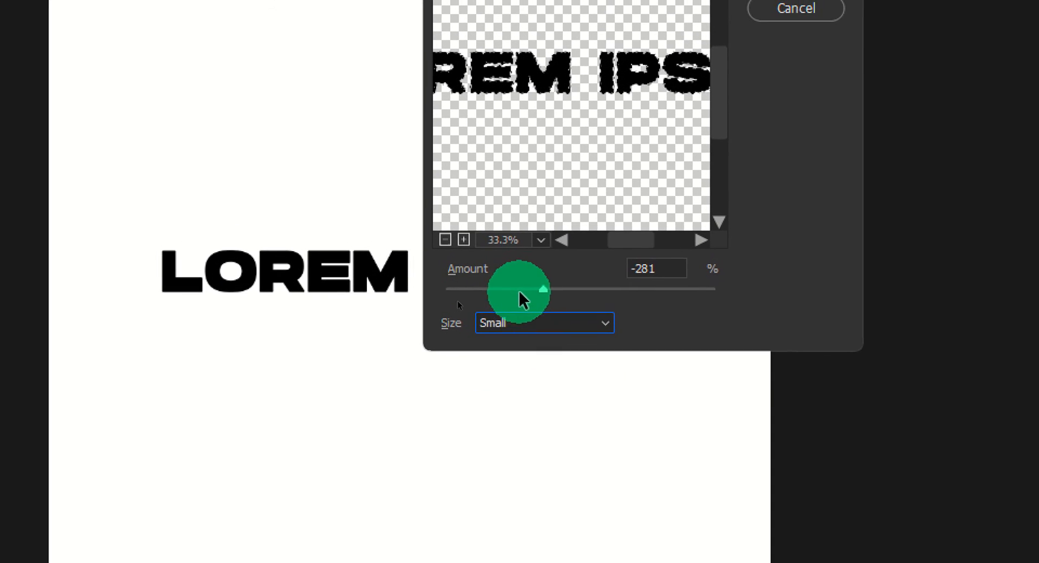
Step: Try a ripple amount of 624 %, readjust the amount, and apply the Ripple filter to the Lorem Ipsum layer
drag(519, 291, 663, 290)
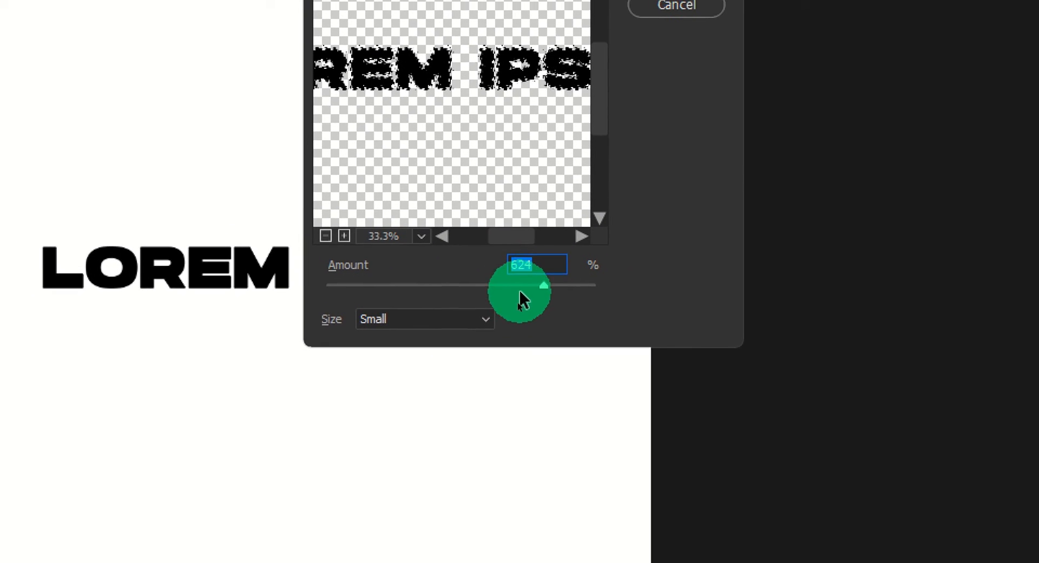
drag(519, 292, 492, 291)
click(520, 287)
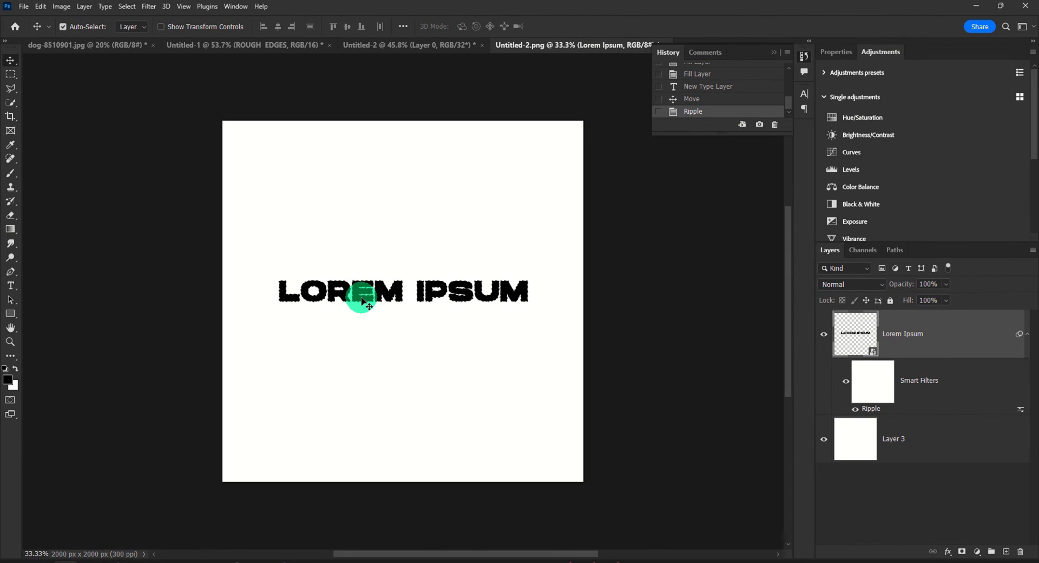
scroll(362, 297, up, 20)
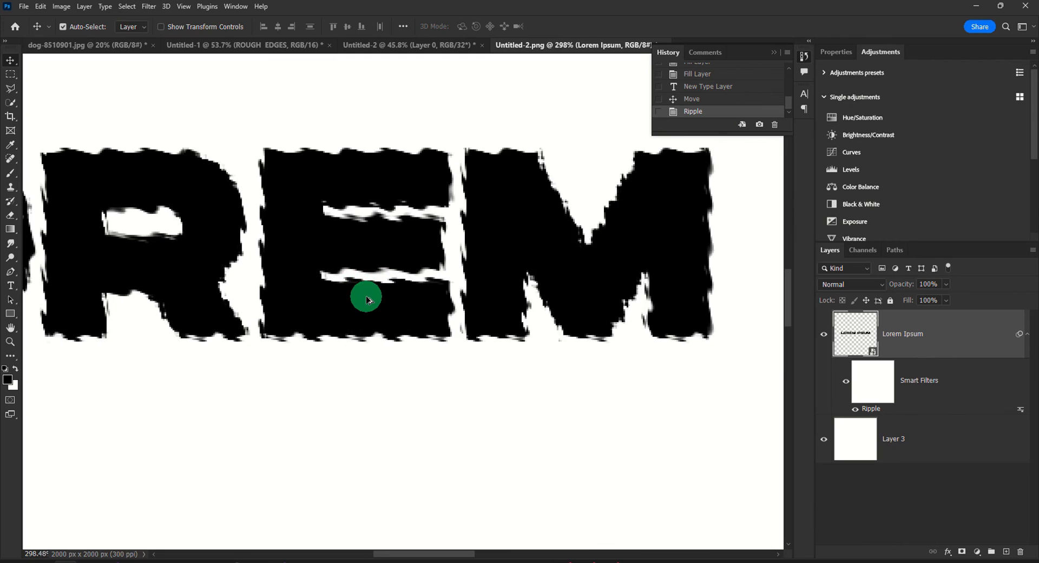
scroll(366, 299, down, 12)
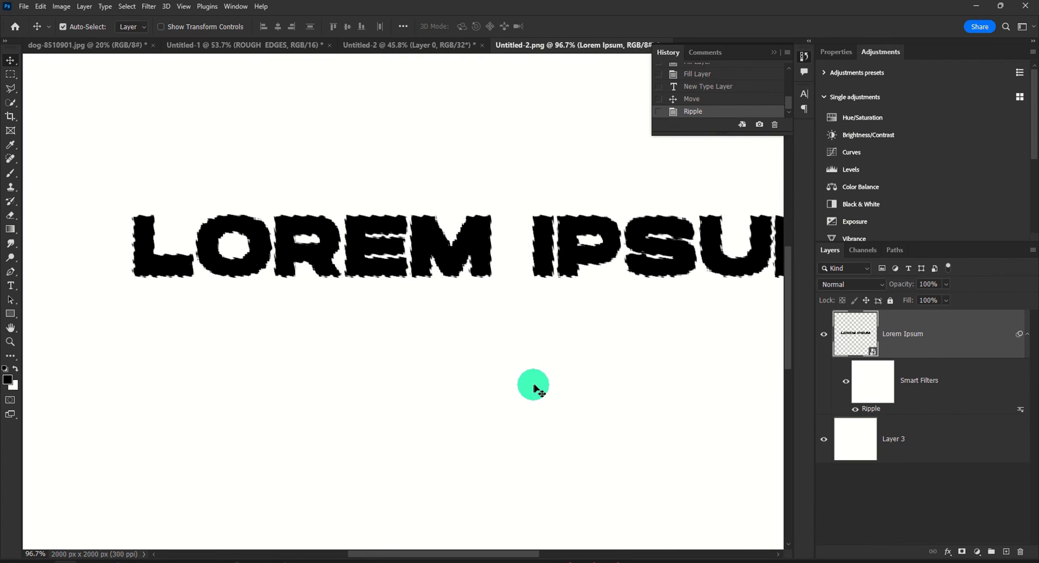